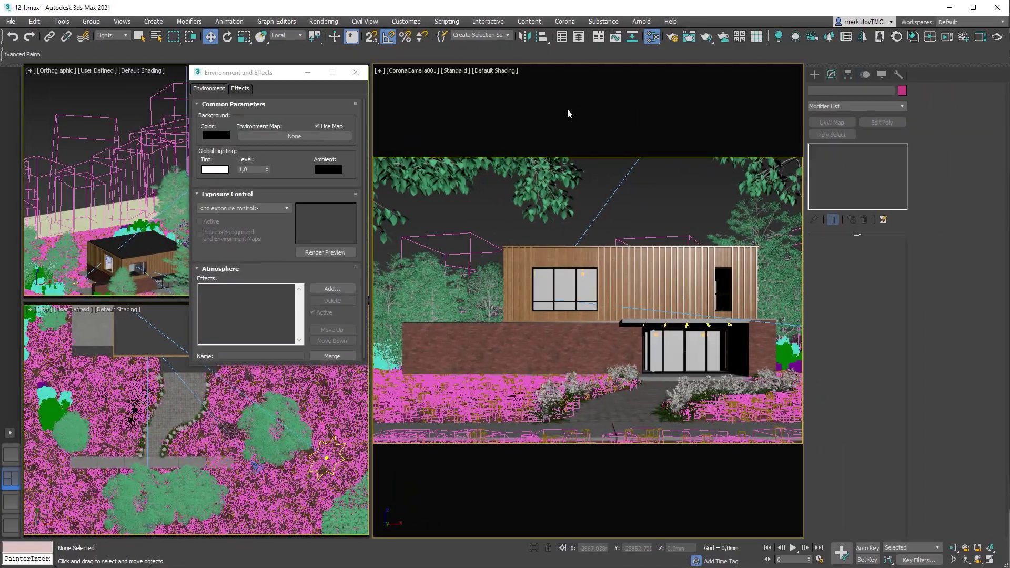
Step: Move the Environment and Effects dialog aside and select the CoronaSun light in the top-left viewport
mouse_move(285, 78)
left_mouse_down()
mouse_move(456, 119)
mouse_move(716, 77)
left_mouse_up()
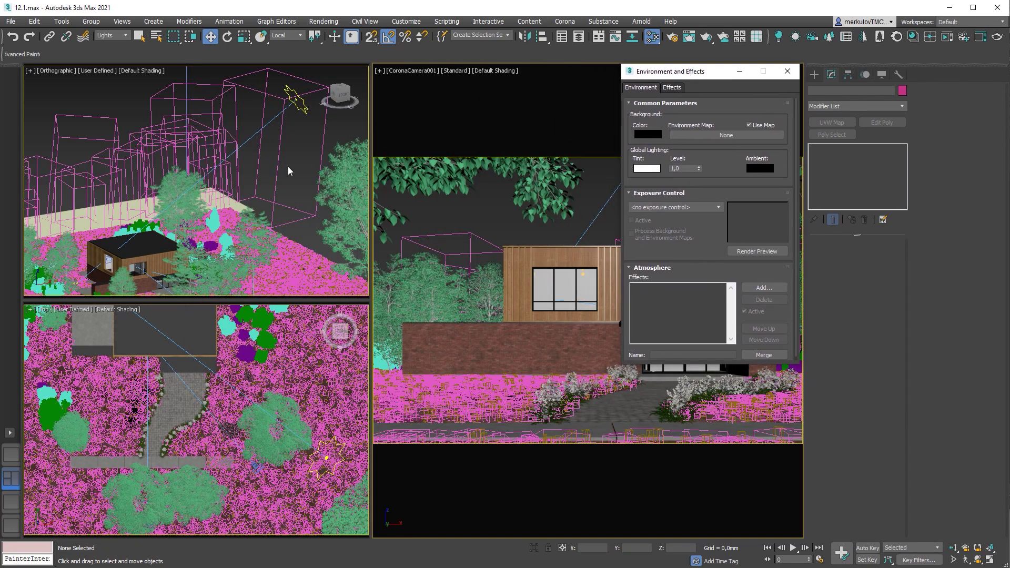
left_click(304, 97)
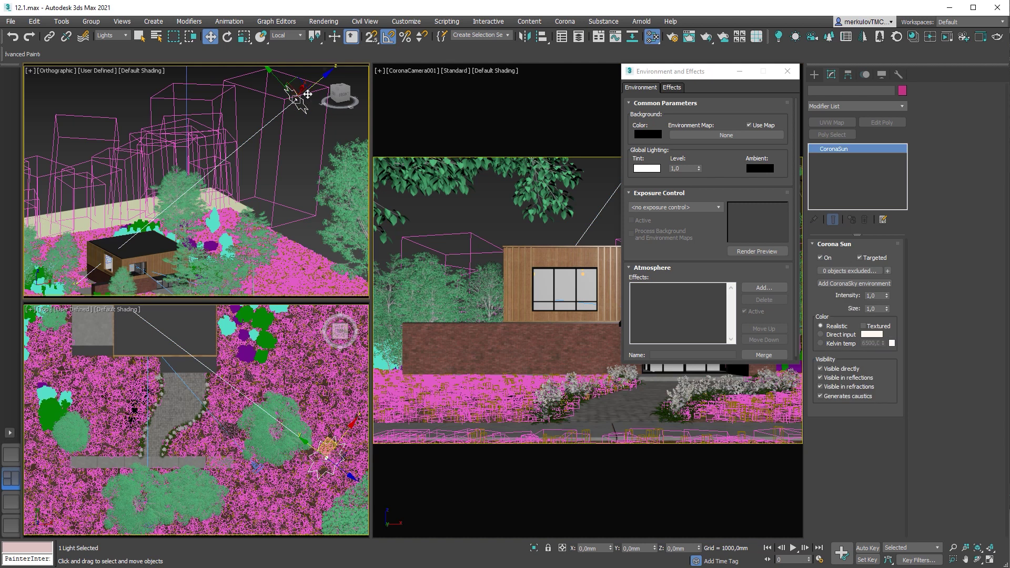
Step: Set the sun to intensity 0,2, size 0,5 and direct-input white, then add a CoronaSky environment
double_click(878, 297)
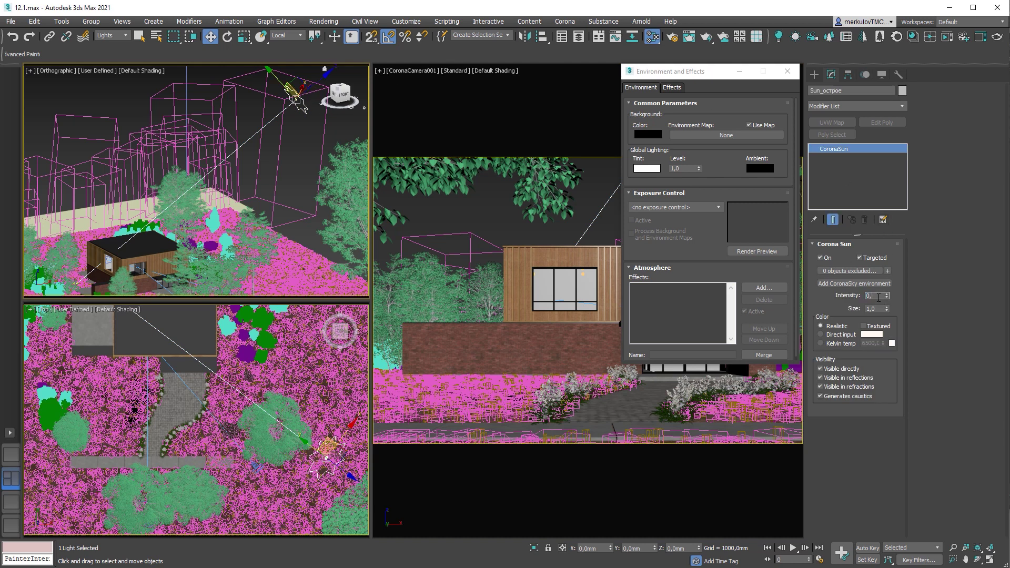
double_click(877, 310)
type("0,5")
left_click(820, 335)
left_click(872, 334)
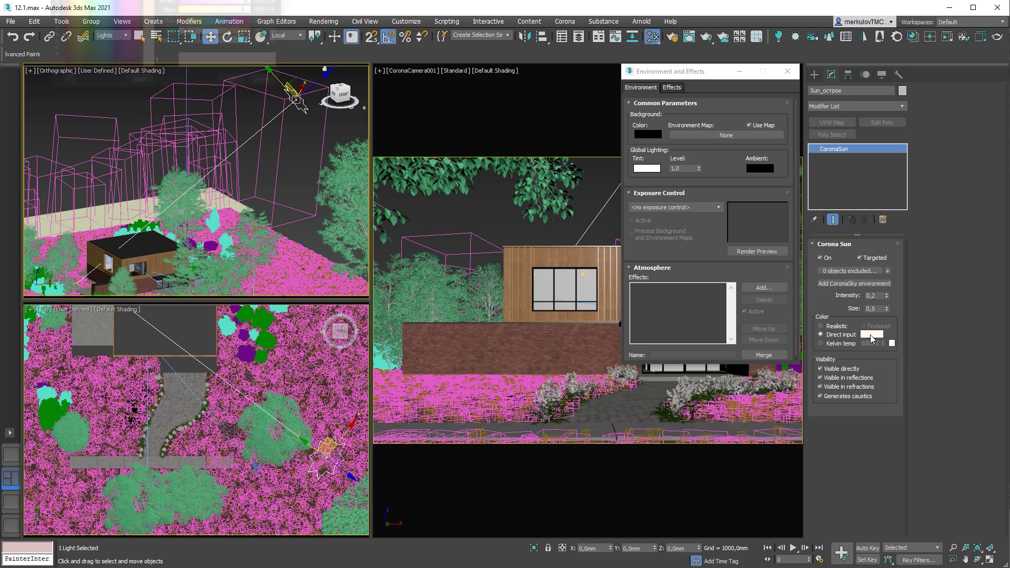
left_click_drag(157, 62, 157, 69)
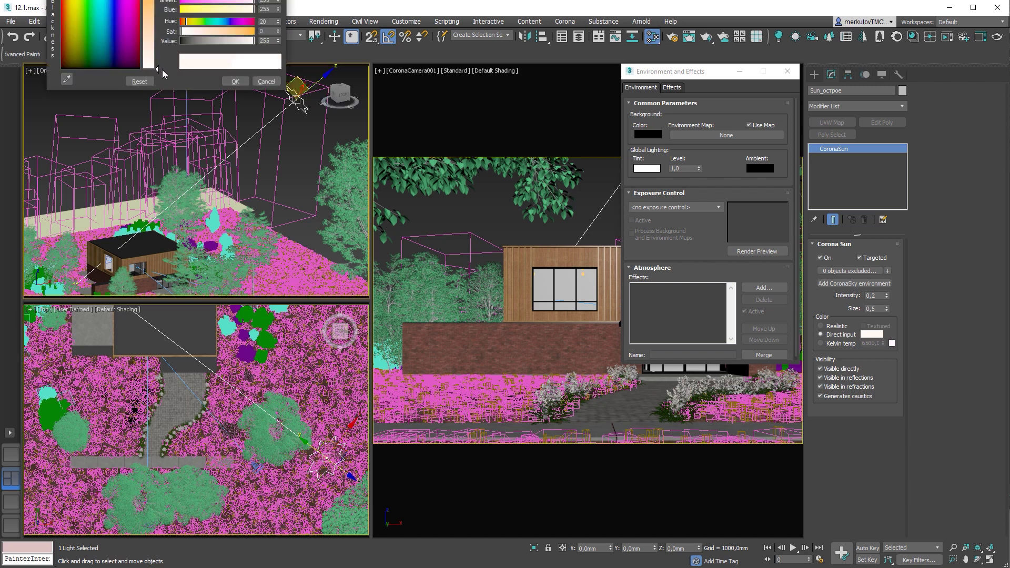
left_click(235, 82)
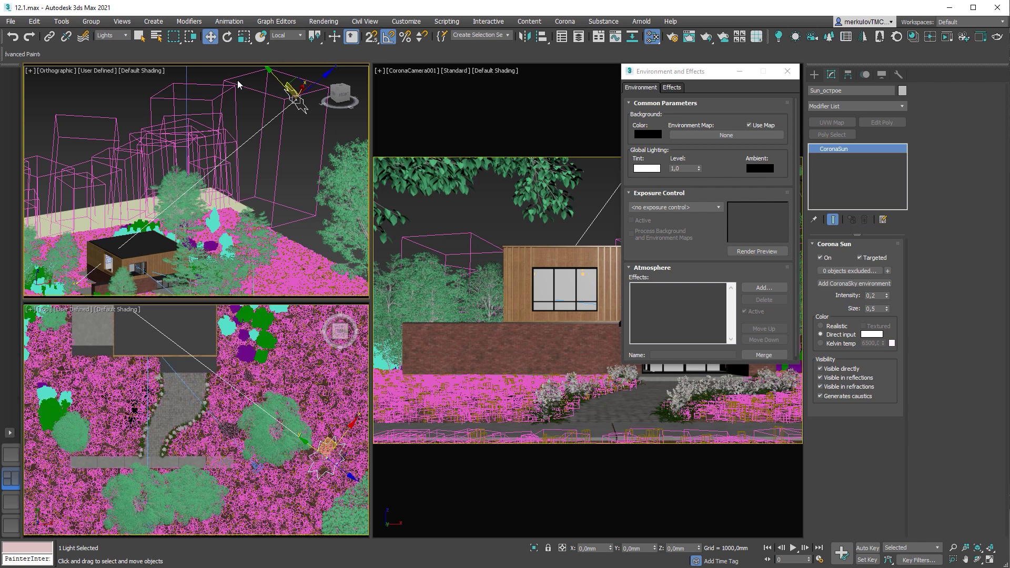
left_click(820, 285)
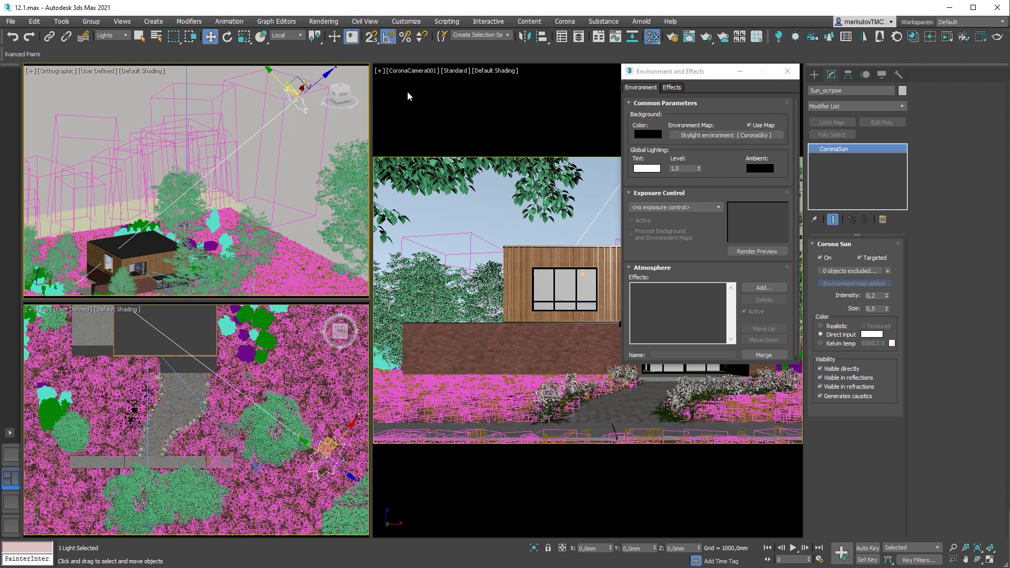
key("m")
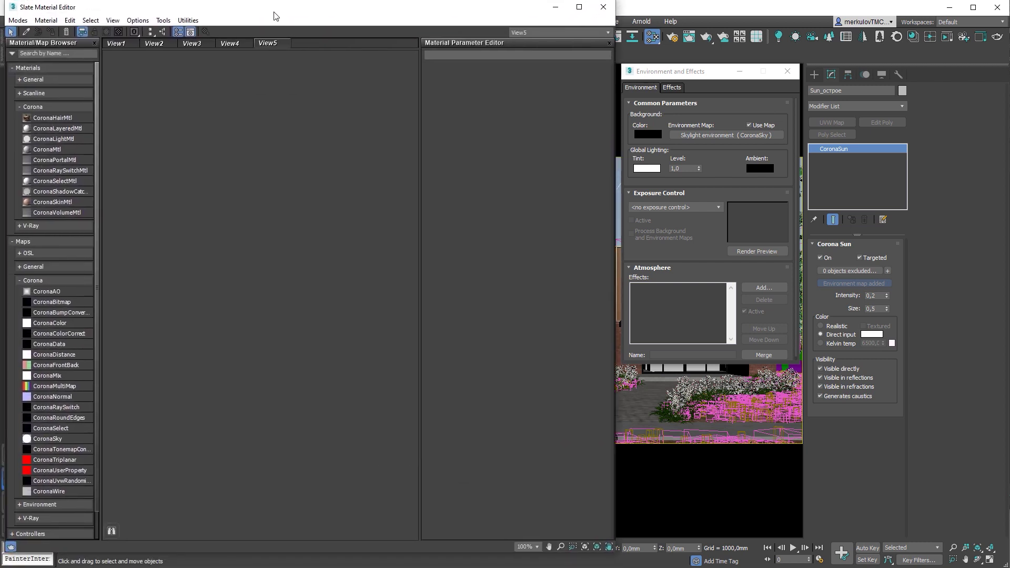
Step: Feed an instanced CoronaSky map into a new CoronaColorCorrect node with saturation -0,8
left_click_drag(52, 334, 232, 225)
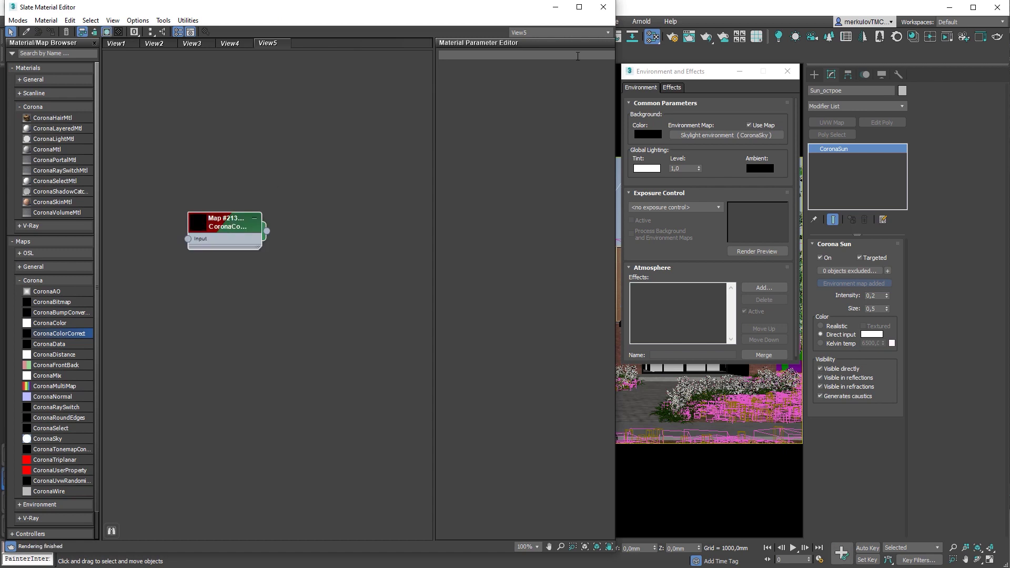
left_click_drag(706, 136, 682, 129)
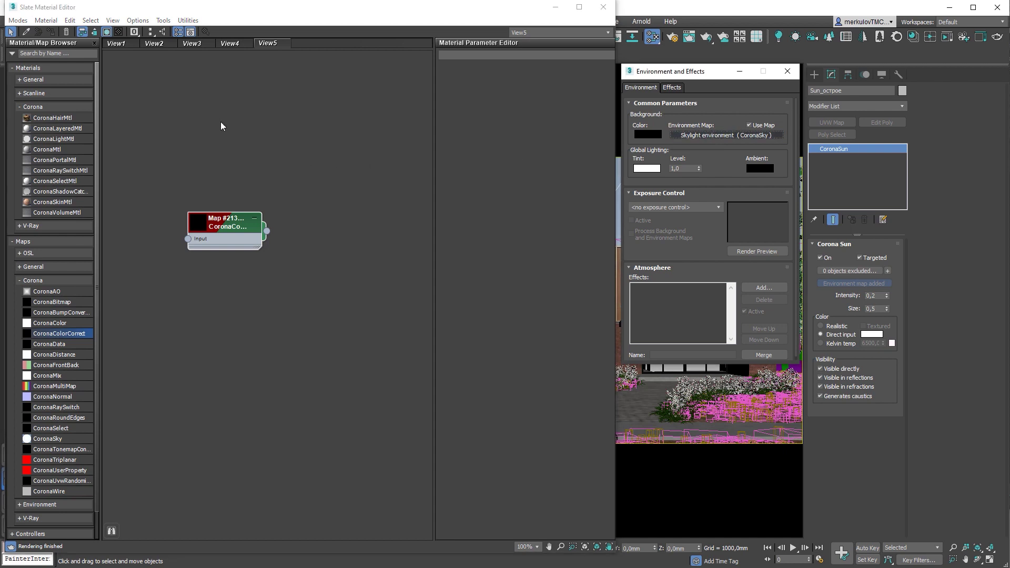
left_click_drag(677, 135, 247, 137)
left_click(289, 311)
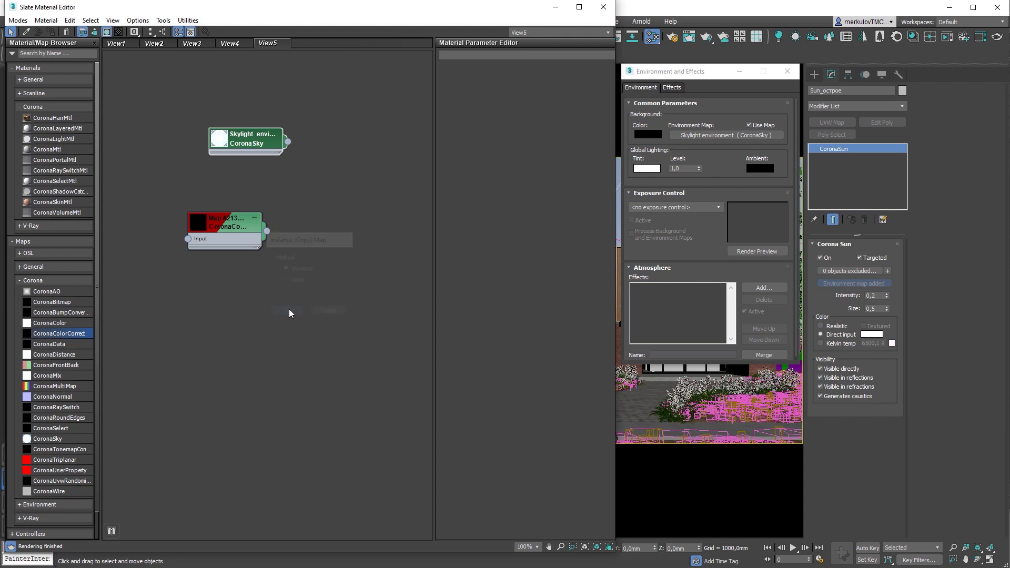
mouse_move(249, 225)
left_mouse_down()
mouse_move(340, 209)
mouse_move(386, 152)
left_mouse_up()
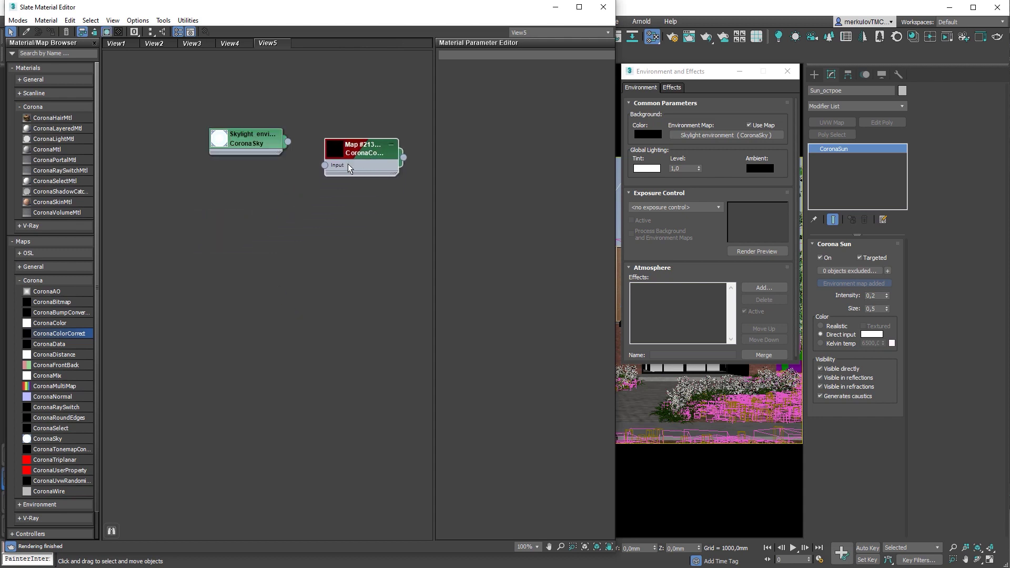
left_click_drag(288, 141, 325, 165)
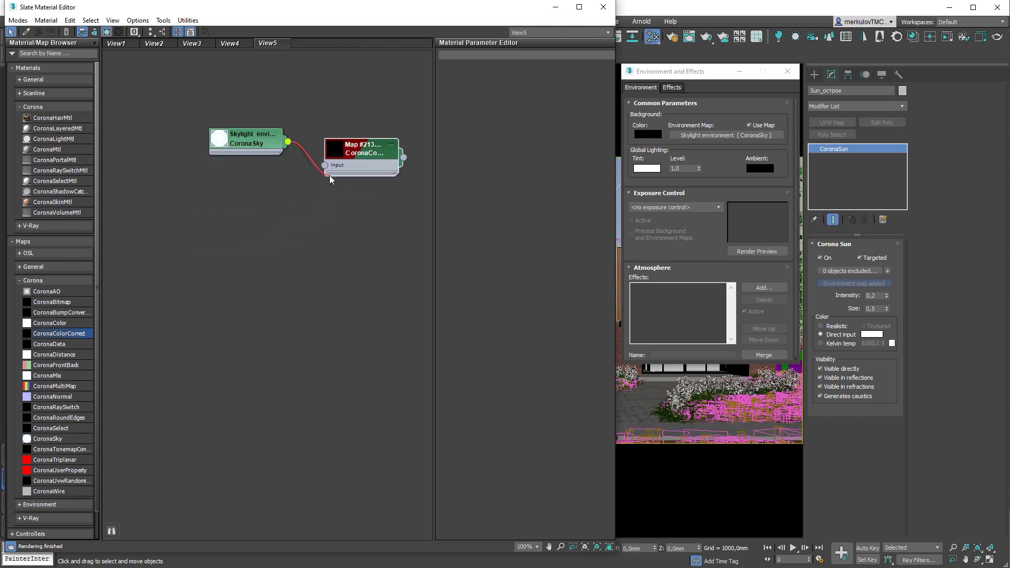
double_click(366, 153)
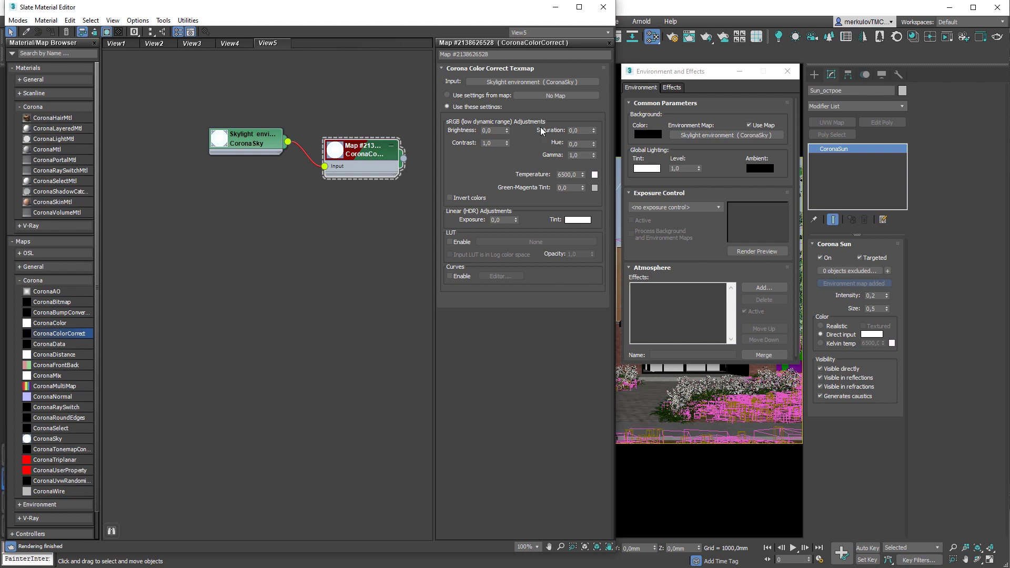
left_click_drag(593, 131, 593, 277)
left_click_drag(594, 212, 596, 173)
left_click(604, 7)
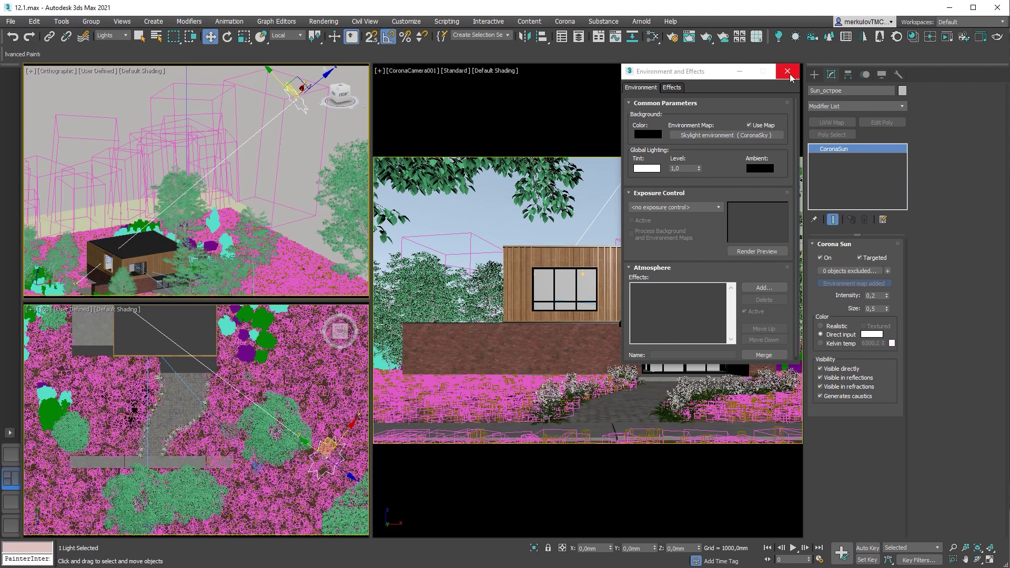
Step: Close Environment and Effects and make two copies of the Corona sun
left_click(788, 71)
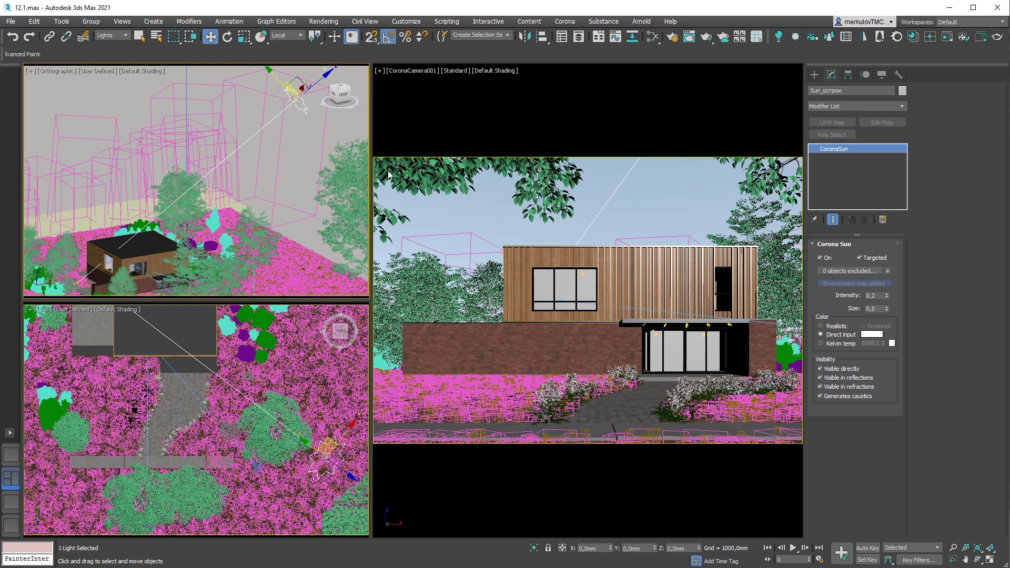
mouse_move(292, 166)
middle_mouse_down()
mouse_move(259, 226)
mouse_move(289, 199)
mouse_move(268, 169)
middle_mouse_up()
left_click_drag(250, 165, 284, 140, "shift")
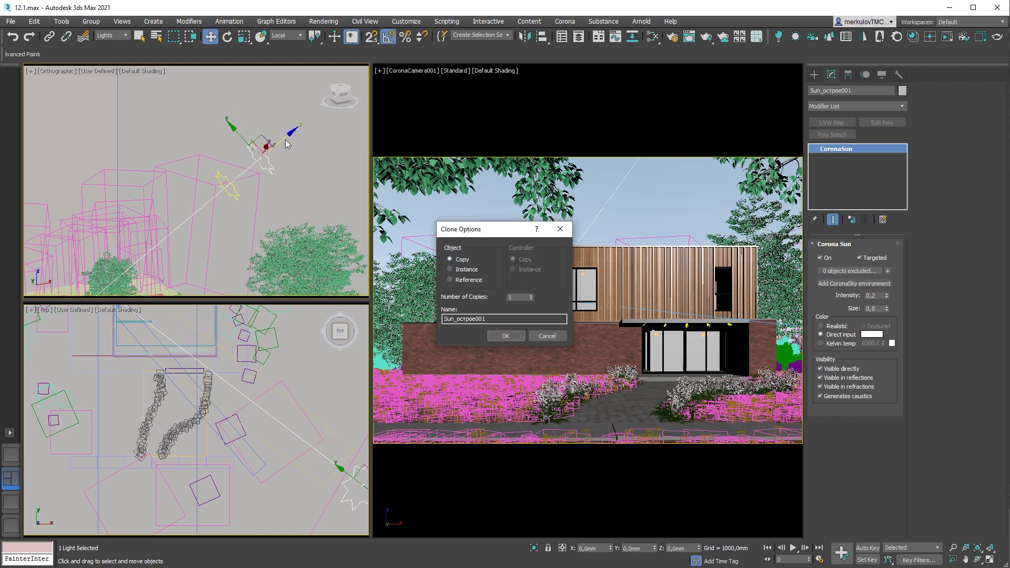
left_click(507, 336)
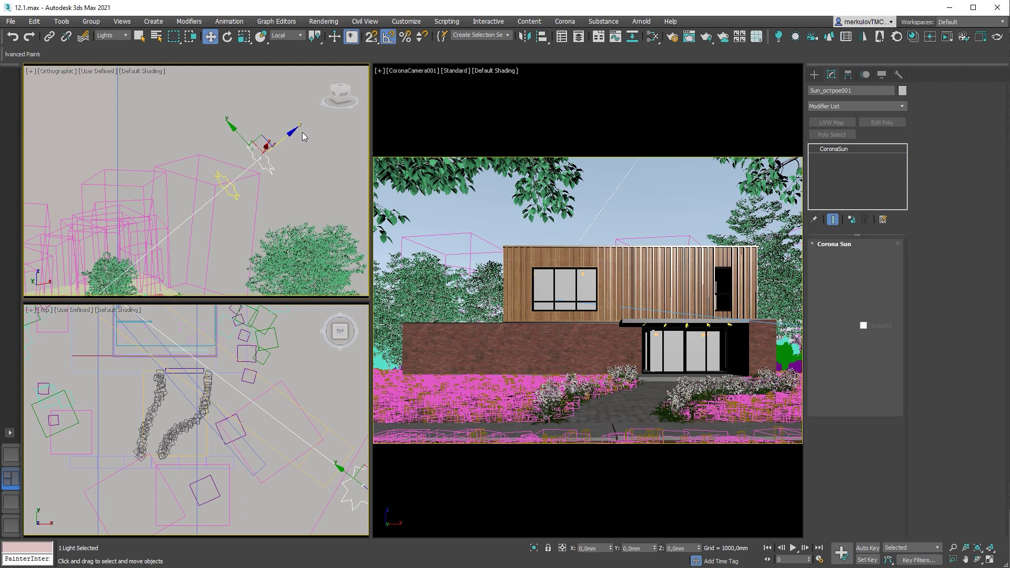
left_click_drag(265, 147, 307, 111, "shift")
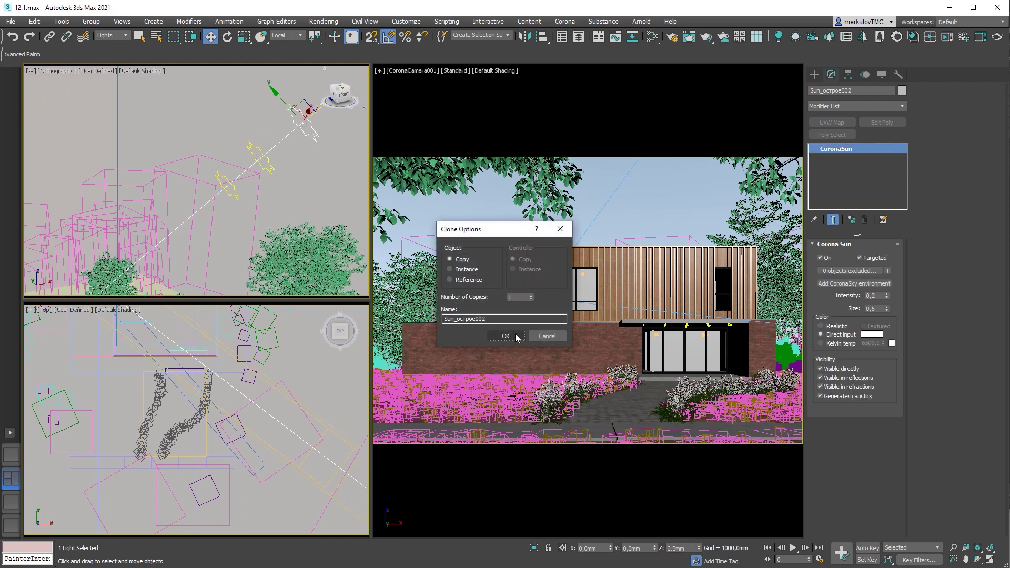
left_click(515, 335)
Step: Set the first sun copy's size to 7,0 and the second copy's size to 64,0
left_click(261, 168)
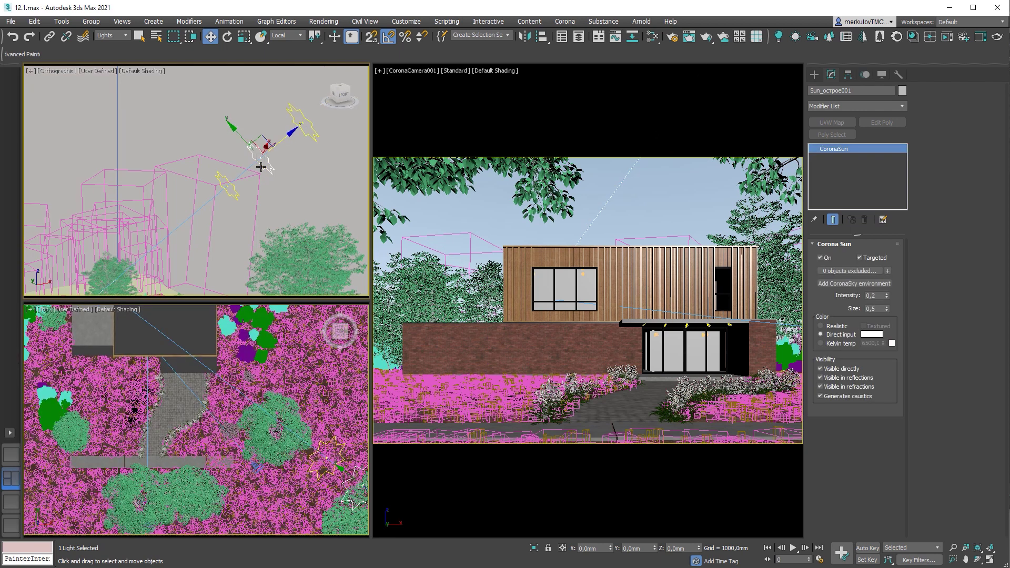
double_click(879, 308)
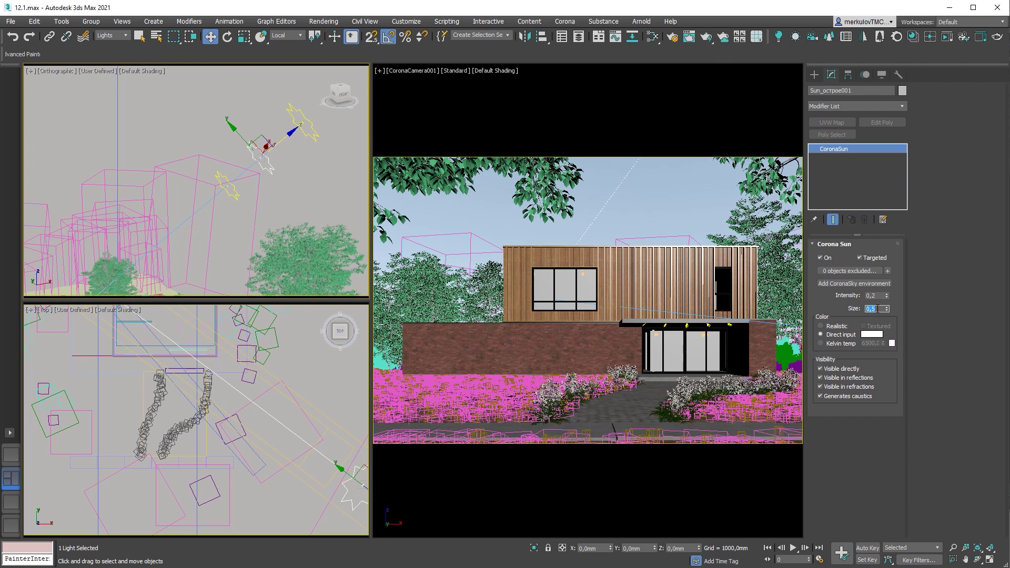
type("7")
key("Return")
left_click(308, 126)
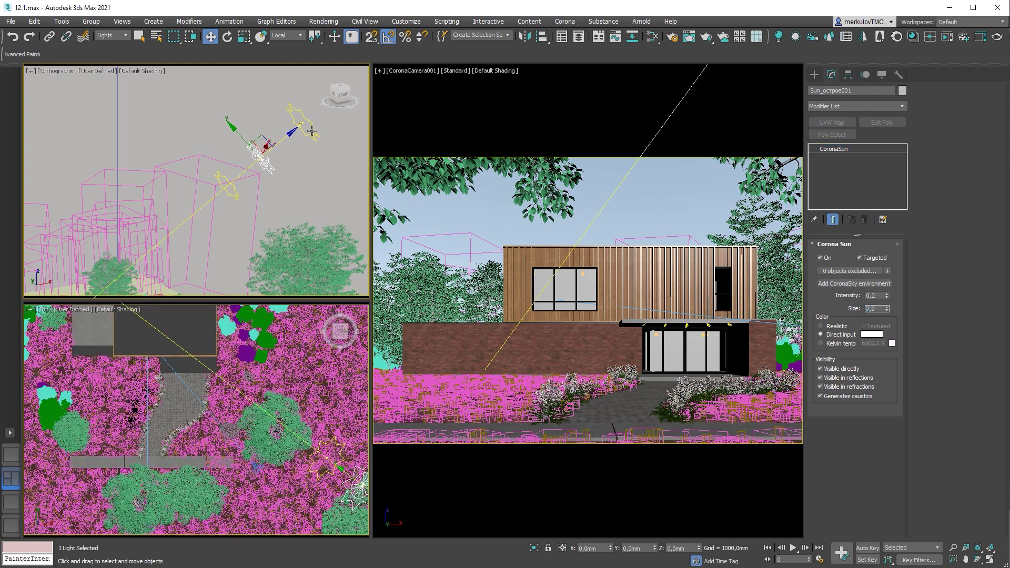
double_click(883, 309)
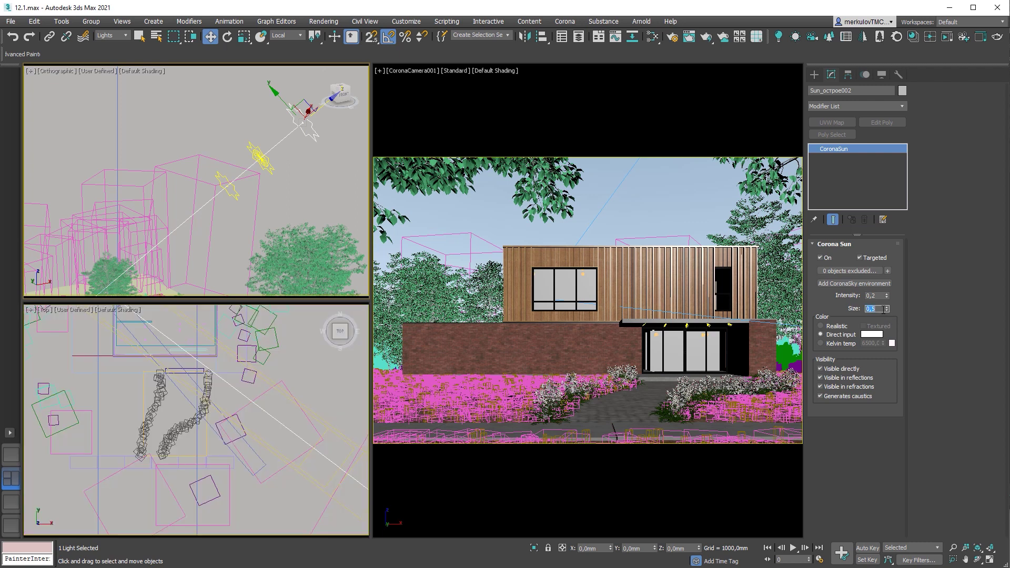
type("64")
key("Return")
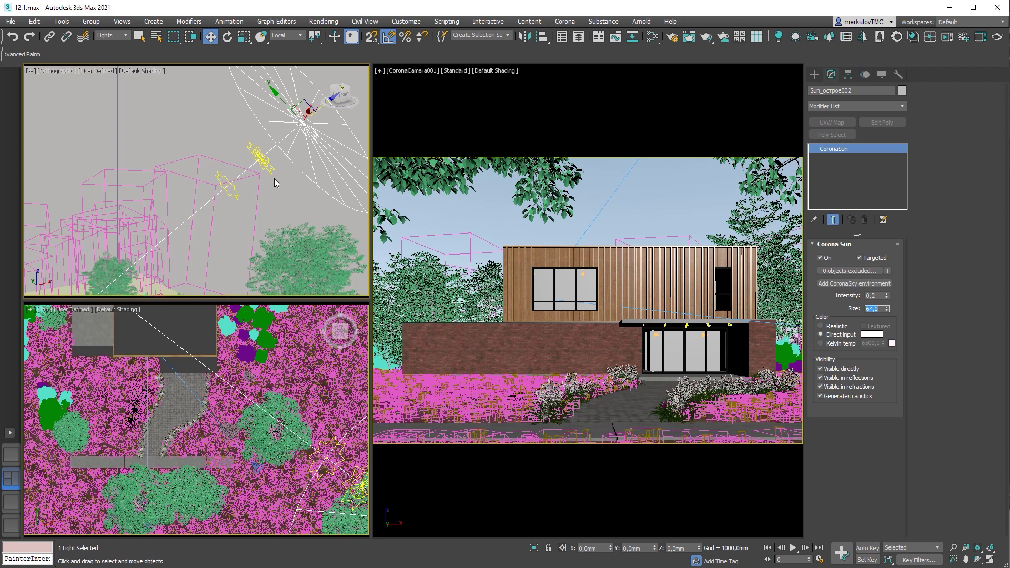
Step: Confirm the 64,0 size on sun copy Sun_острое002
key("Return")
Step: In Render Setup, generate LightMix layers grouped by light and start rendering the house
left_click(672, 37)
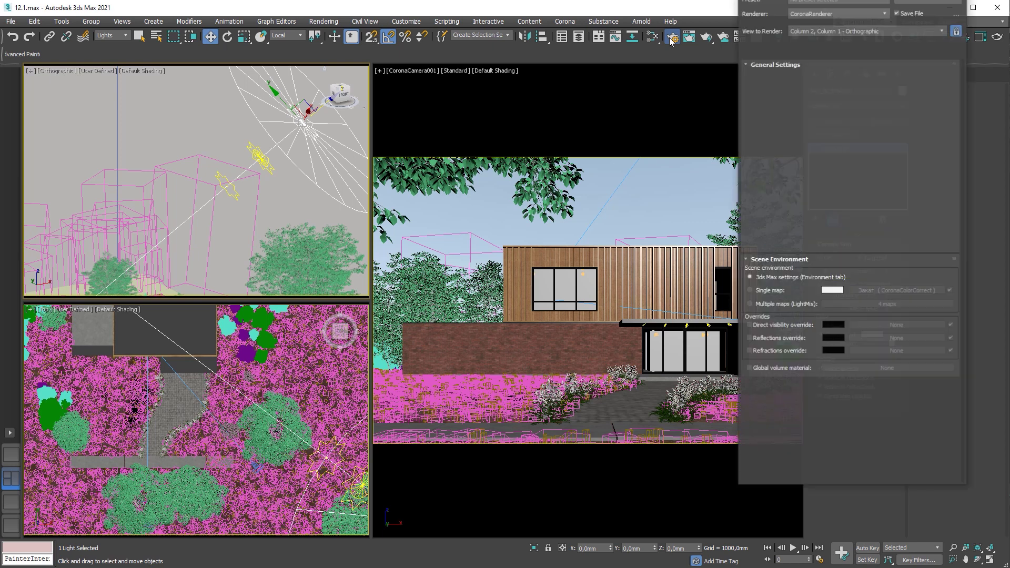
left_click_drag(840, 10, 709, 44)
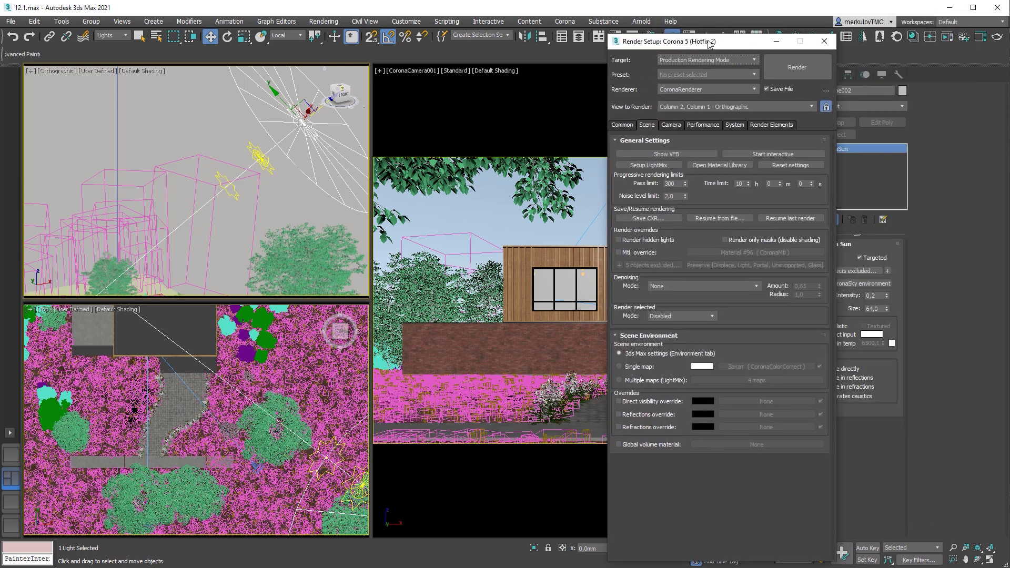
left_click(650, 167)
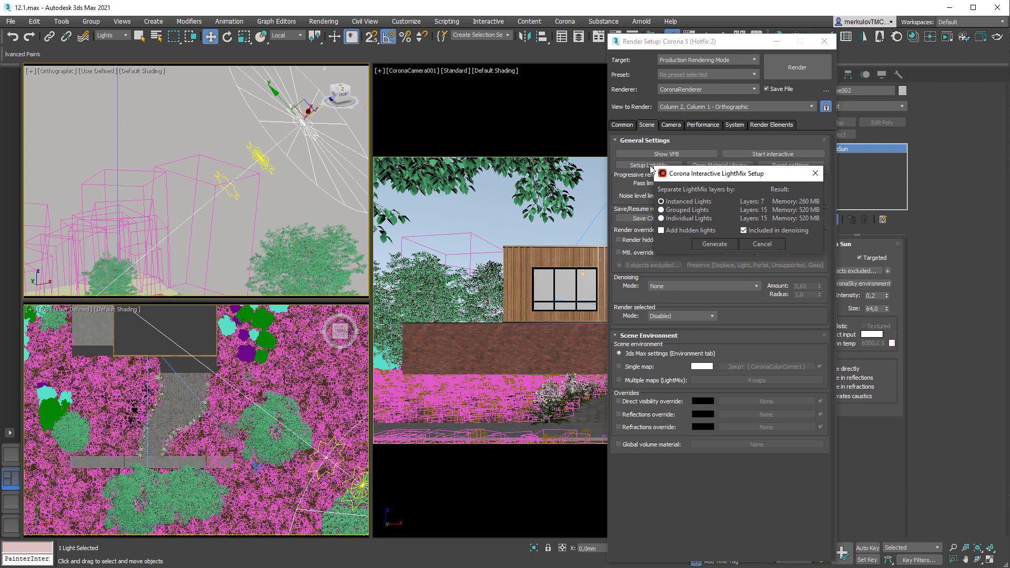
left_click(724, 243)
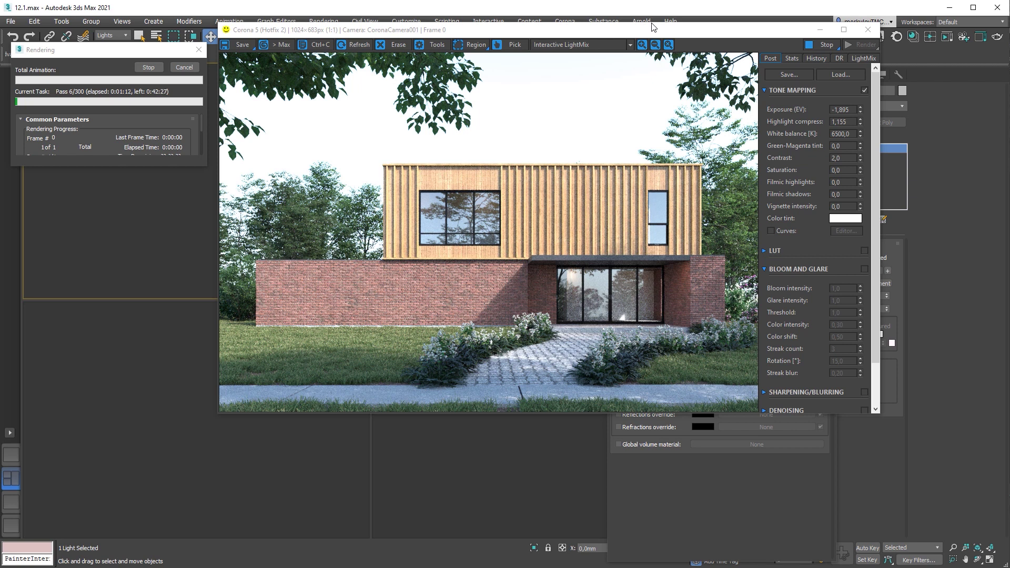
left_click(243, 47)
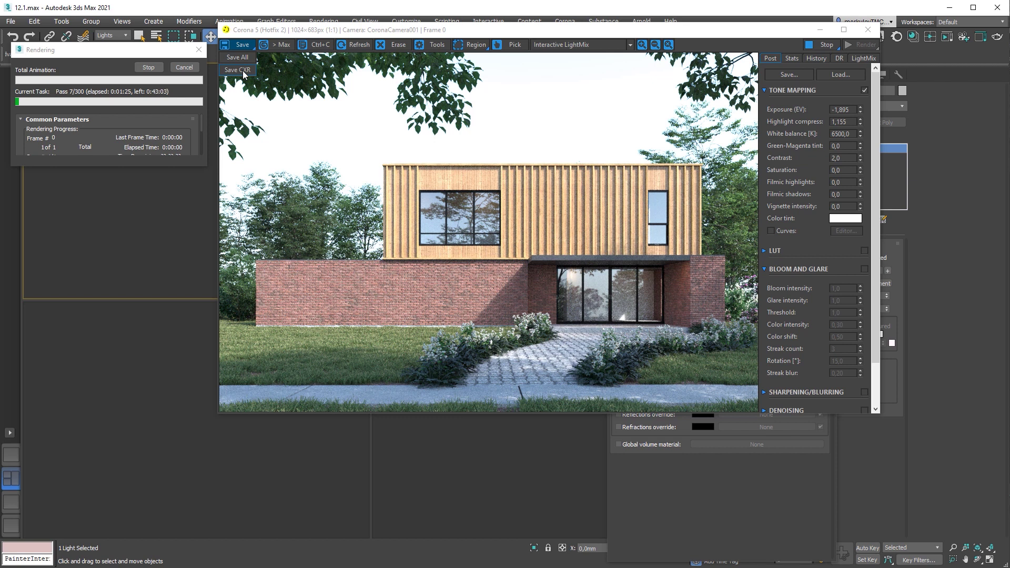
left_click(277, 33)
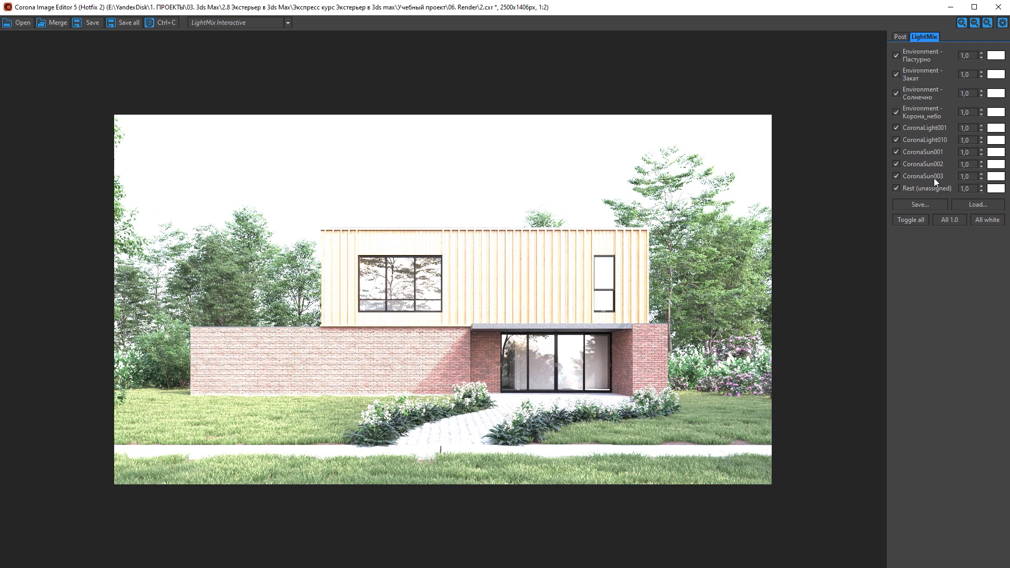
Step: Light the house with only the Корона_небо sky and CoronaSun001 layers, white balance 6500 K
left_click(910, 219)
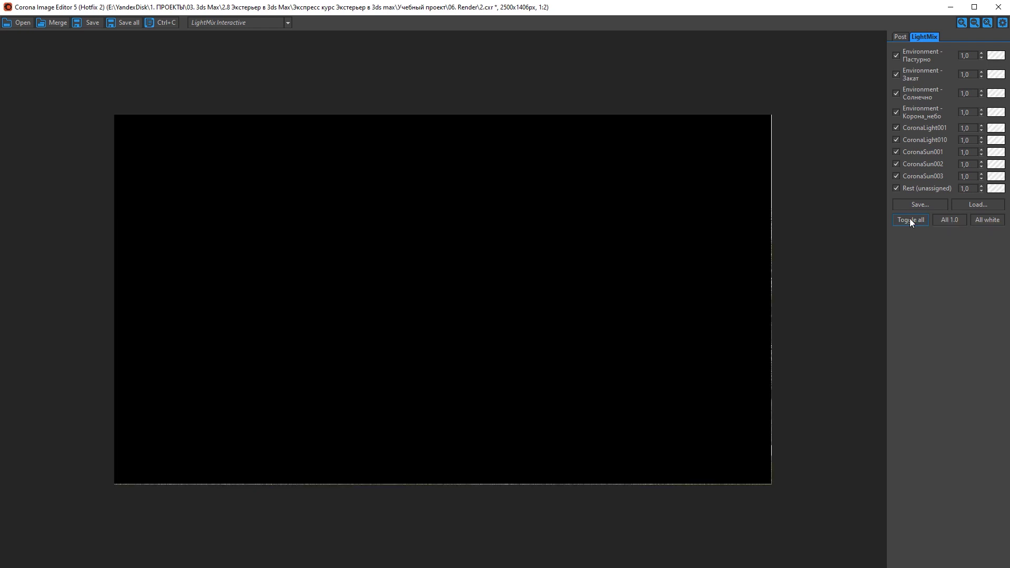
left_click(896, 113)
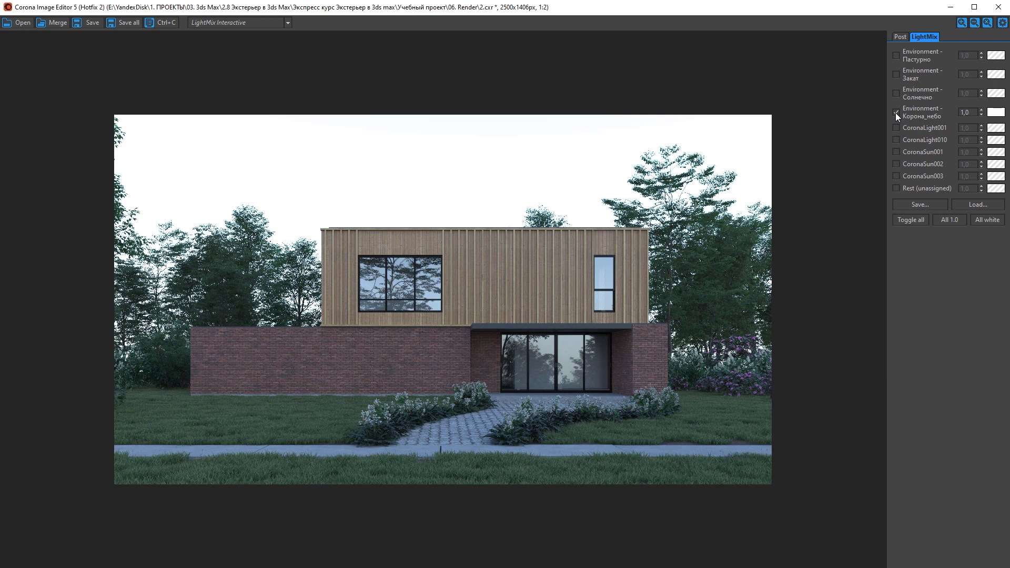
left_click(898, 38)
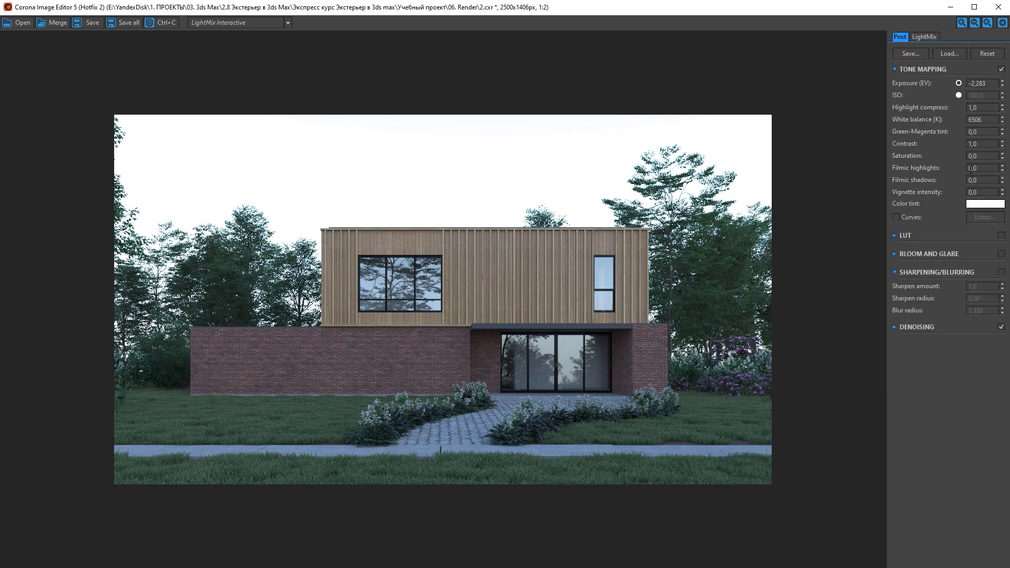
left_click(1002, 122)
left_click(920, 35)
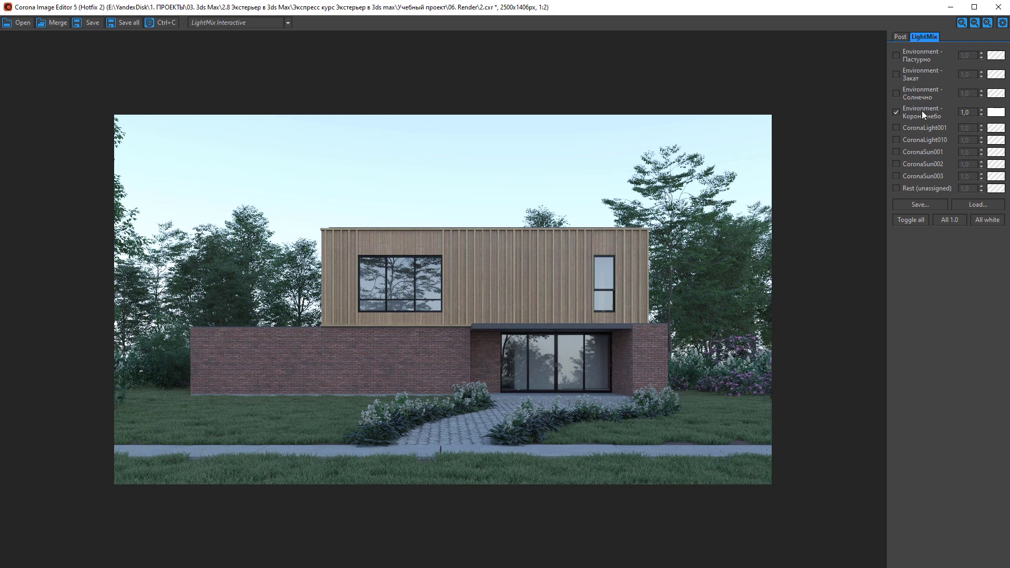
left_click(896, 152)
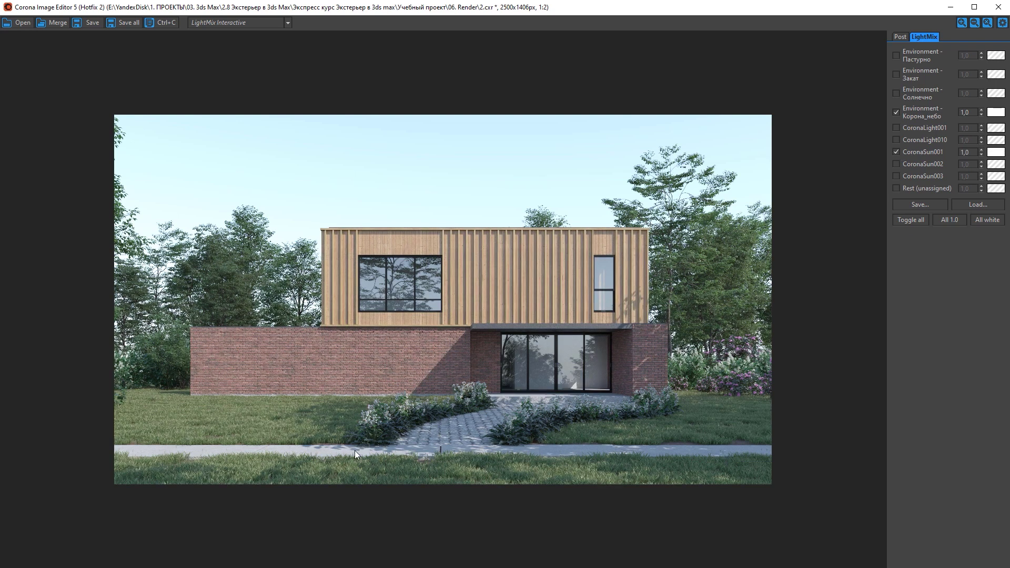
Step: Enable CoronaSun002 at intensity 2 and lower CoronaSun001 to 0,40
scroll(355, 450, "up", 2)
scroll(473, 496, "down", 1)
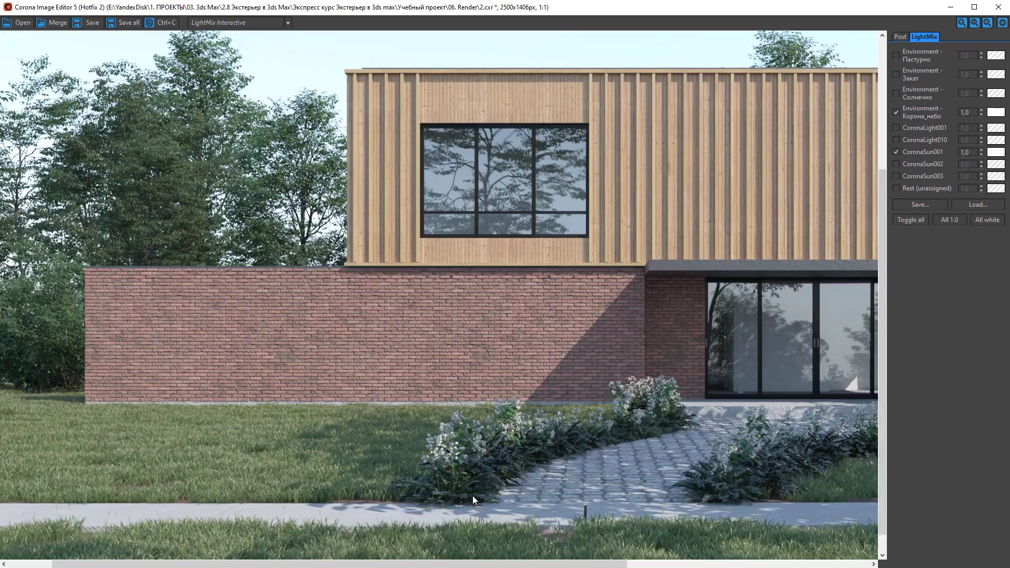
left_click(896, 164)
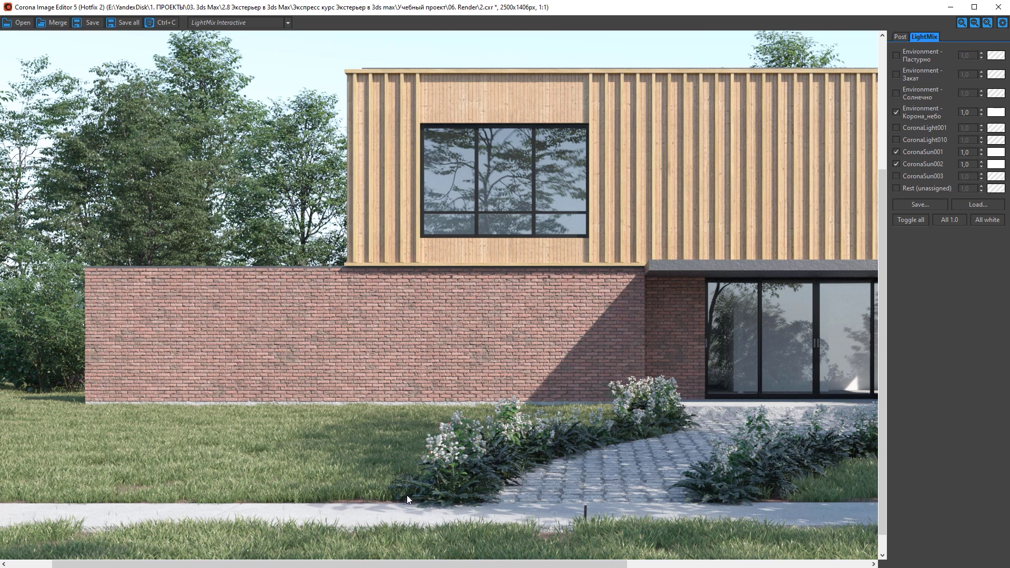
left_click_drag(981, 153, 987, 216)
double_click(964, 164)
type("2")
key("Return")
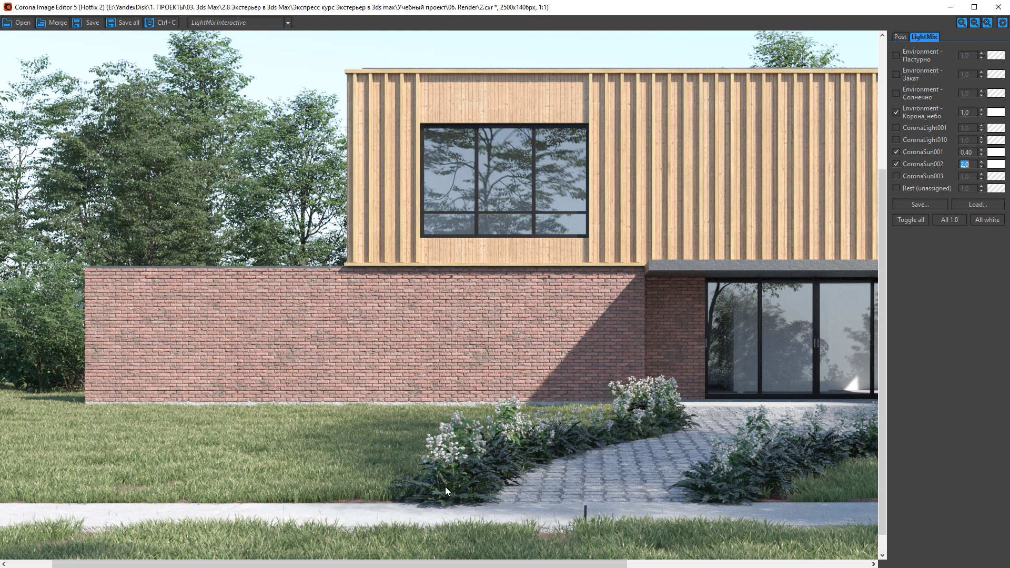
scroll(445, 488, "down", 1)
scroll(447, 479, "up", 1)
scroll(447, 479, "down", 1)
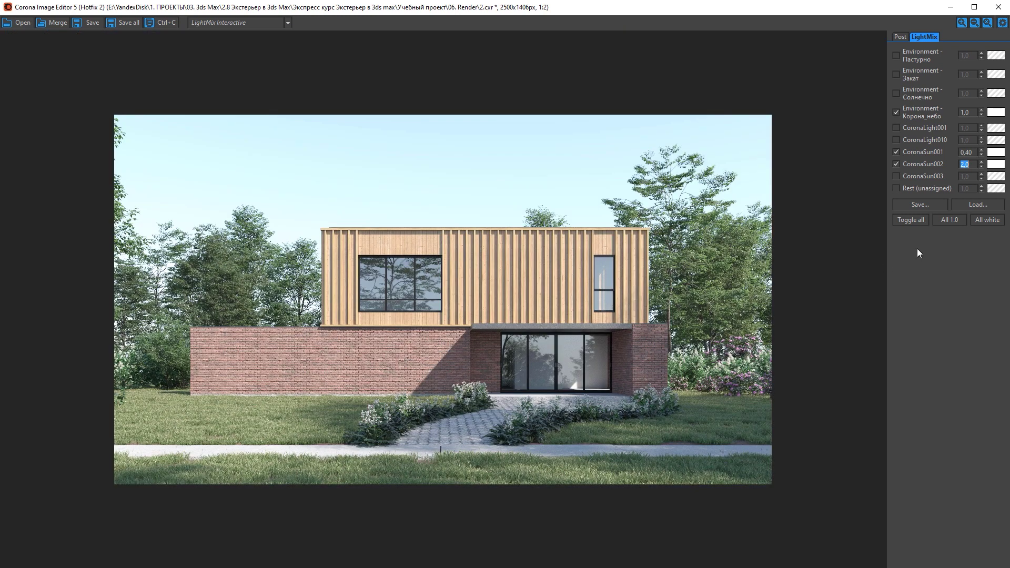
Step: Warm CoronaSun001's colour to about 3995 K and copy it onto CoronaSun002
left_click(1000, 152)
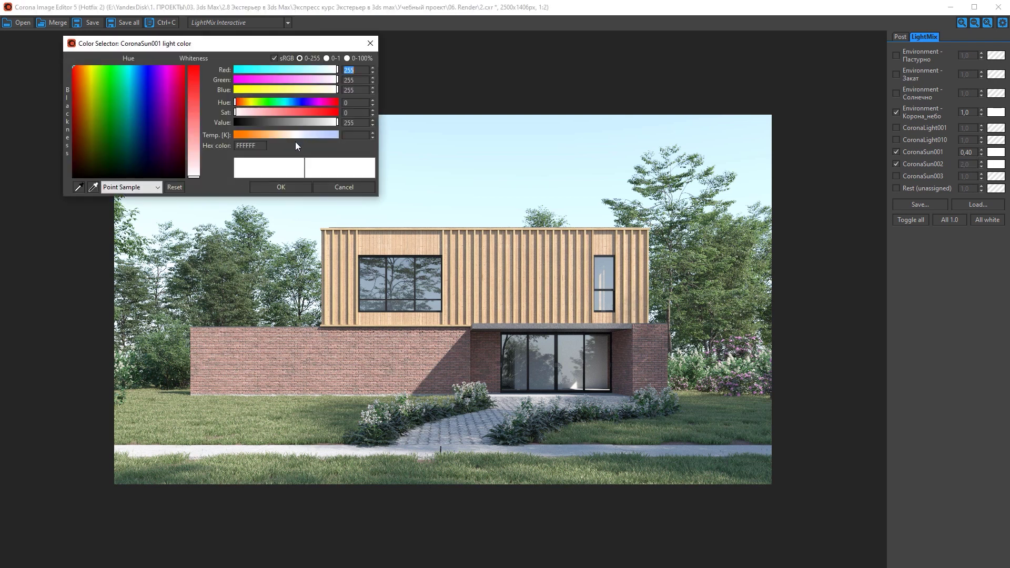
left_click(278, 136)
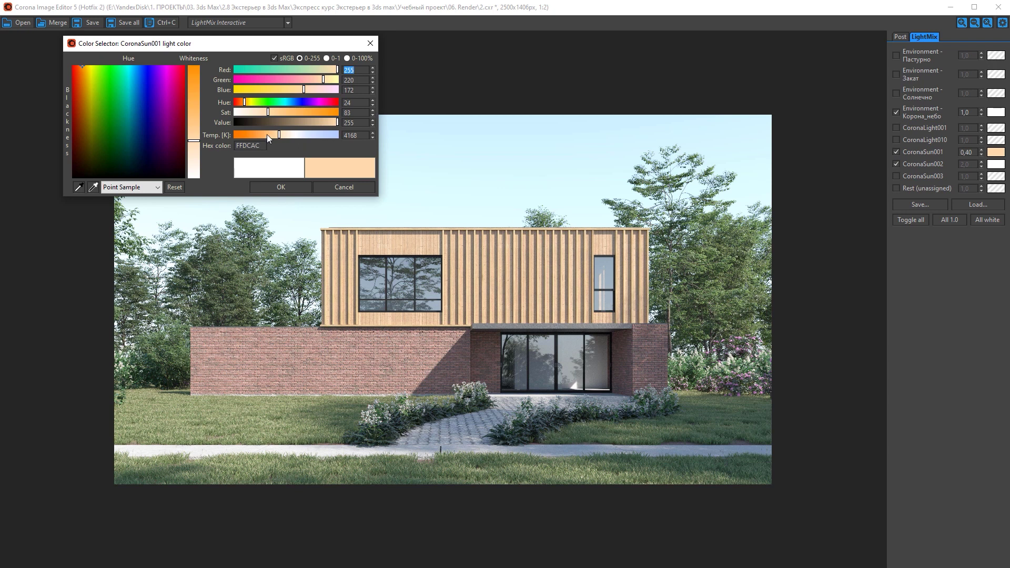
left_click(276, 135)
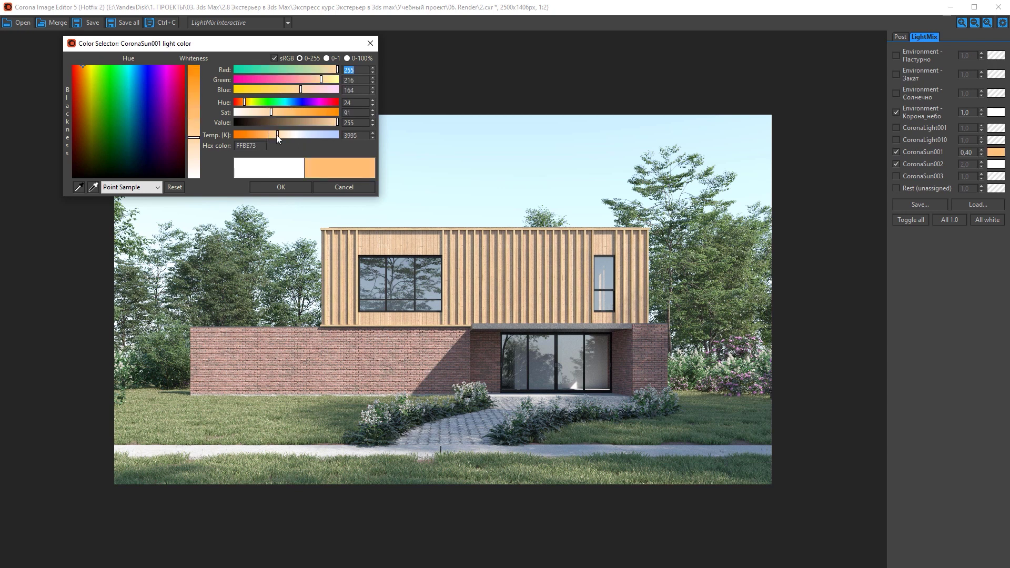
left_click(281, 188)
left_click_drag(996, 152, 997, 169)
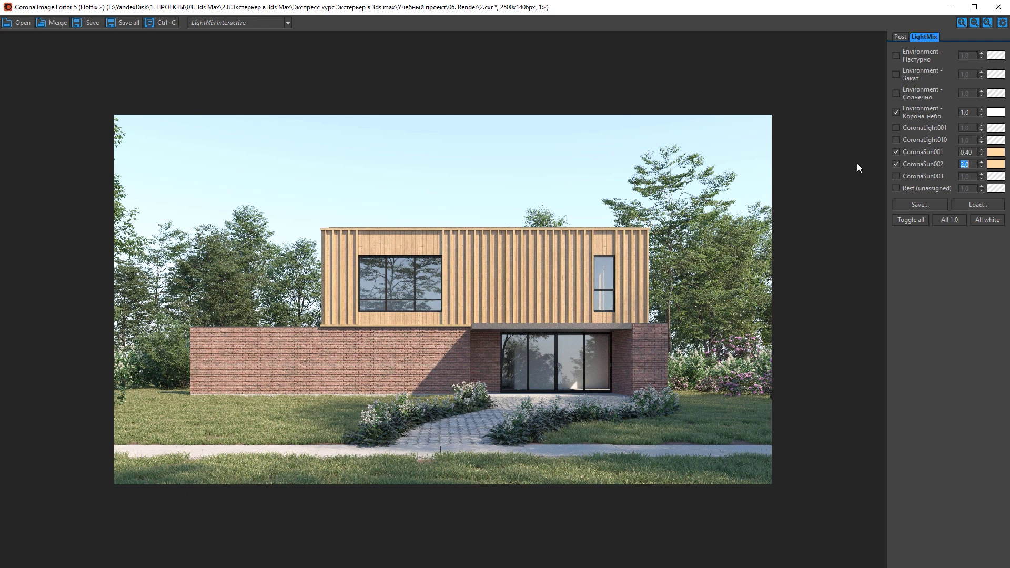
Step: Set the Корона_небо sky light colour temperature to about 11222 K
left_click(995, 115)
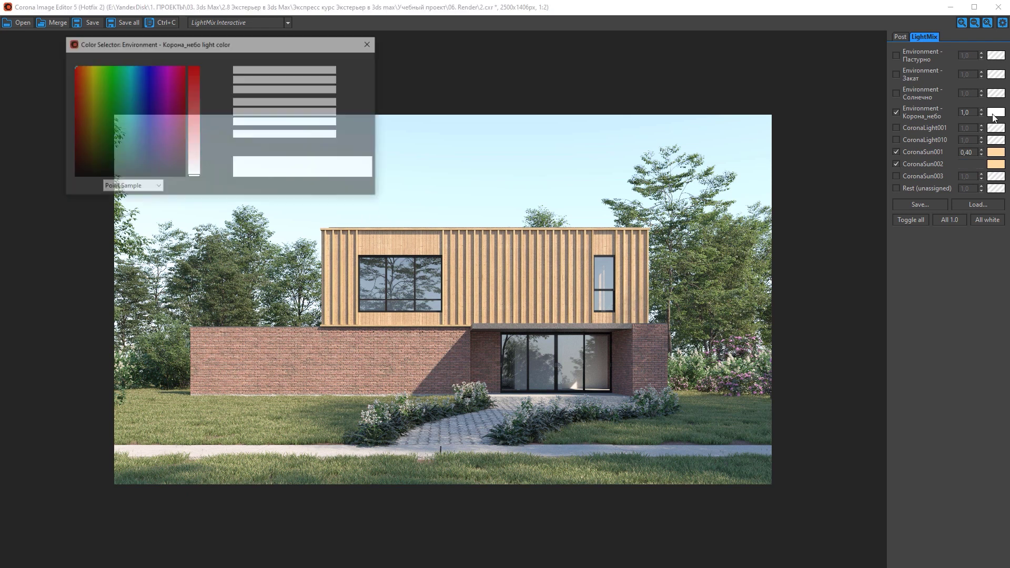
left_click_drag(310, 137, 318, 137)
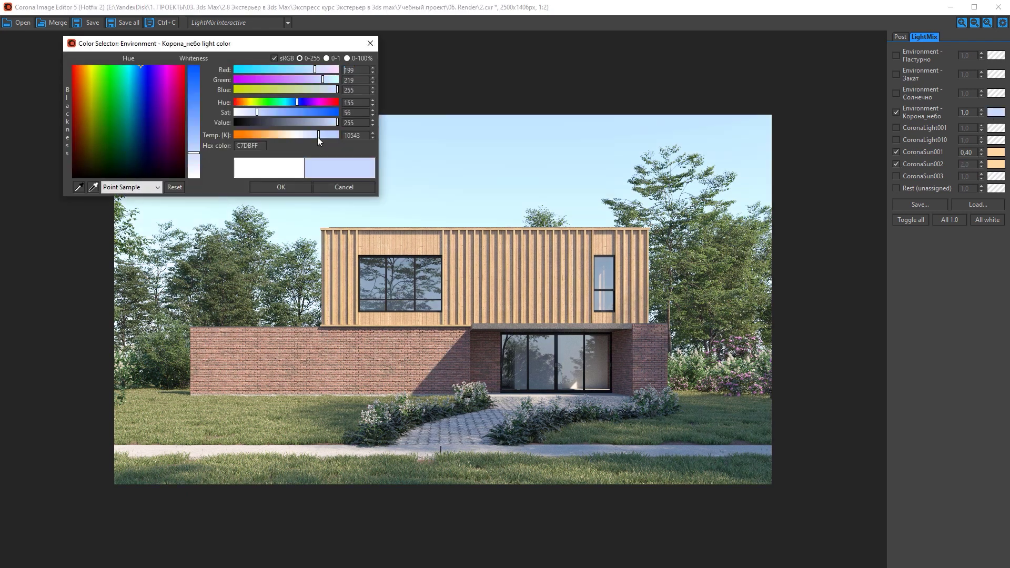
left_click(321, 135)
left_click(283, 184)
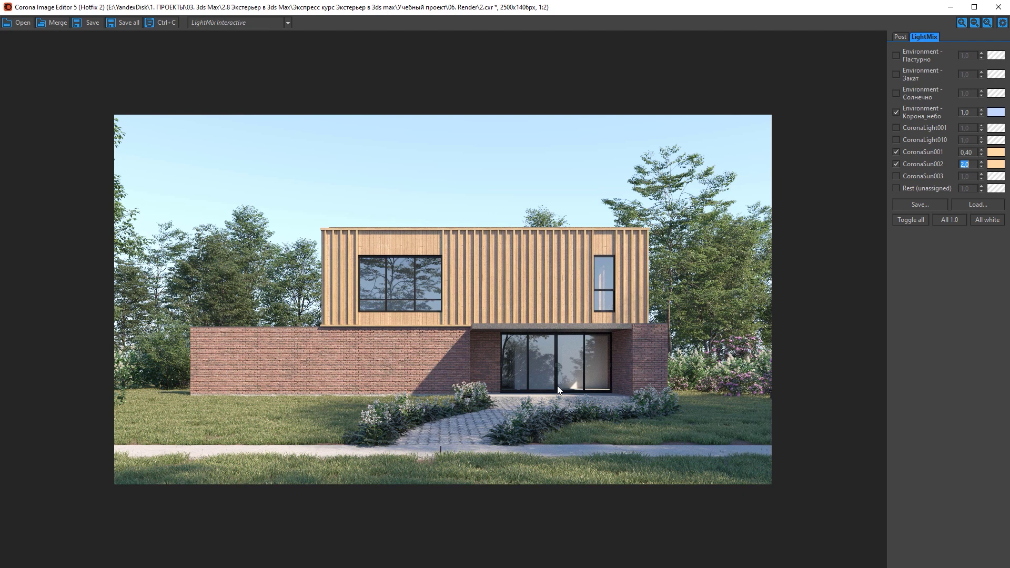
Step: Set Post highlight compress and contrast to 3.0, then start saving the image as 2_Post
left_click(902, 39)
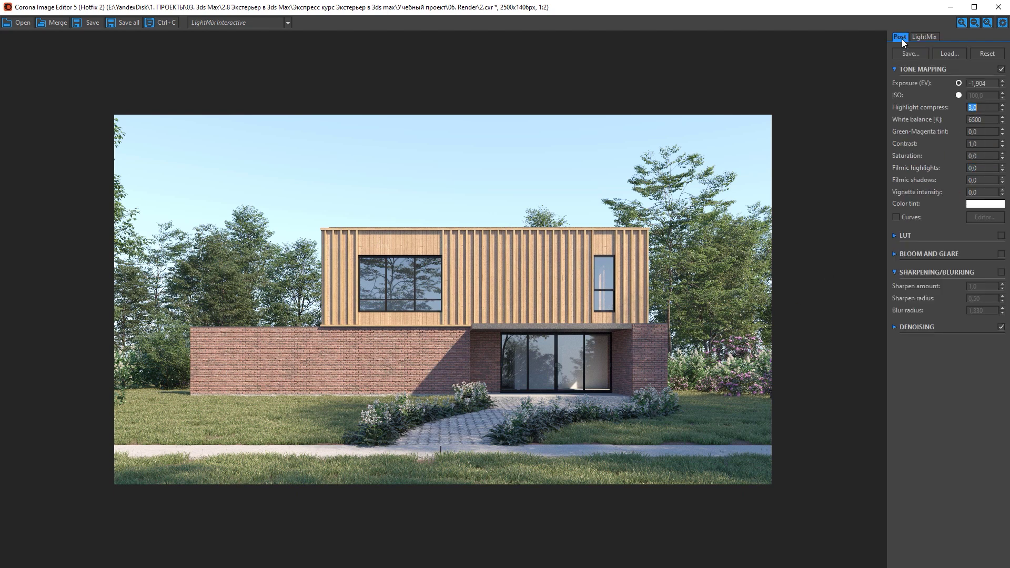
left_click(981, 144)
type("4")
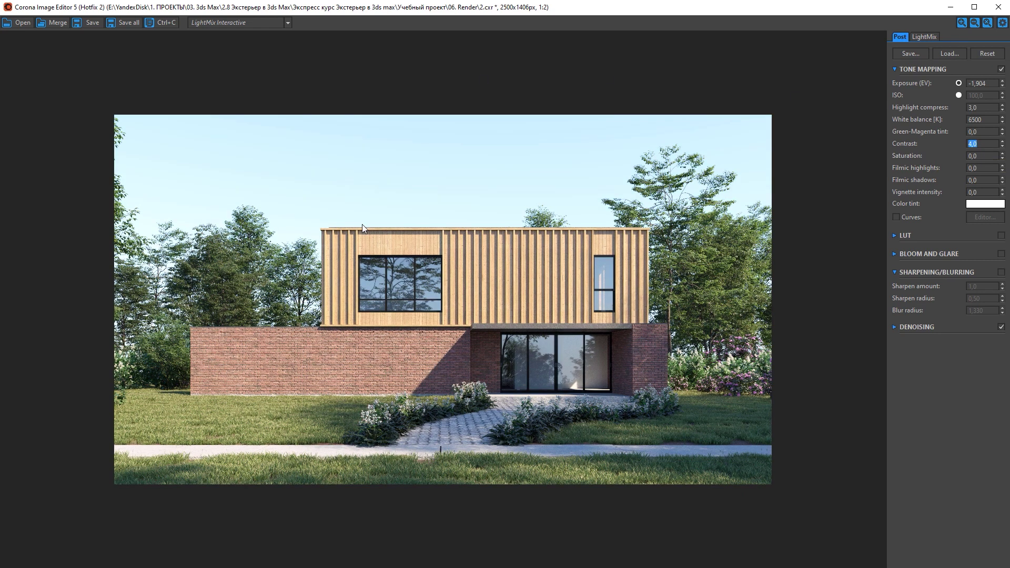
scroll(333, 381, "up", 1)
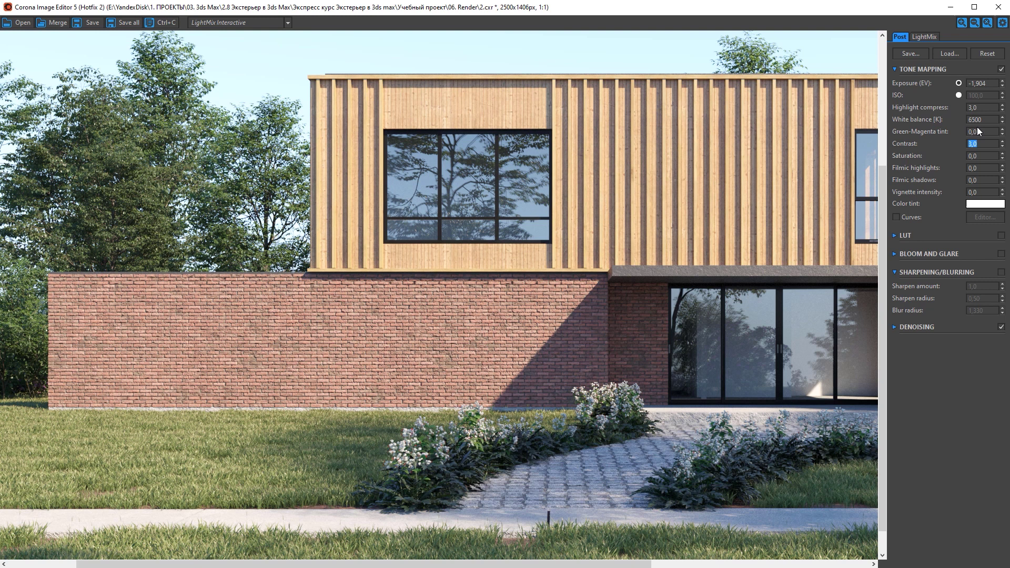
scroll(524, 313, "down", 1)
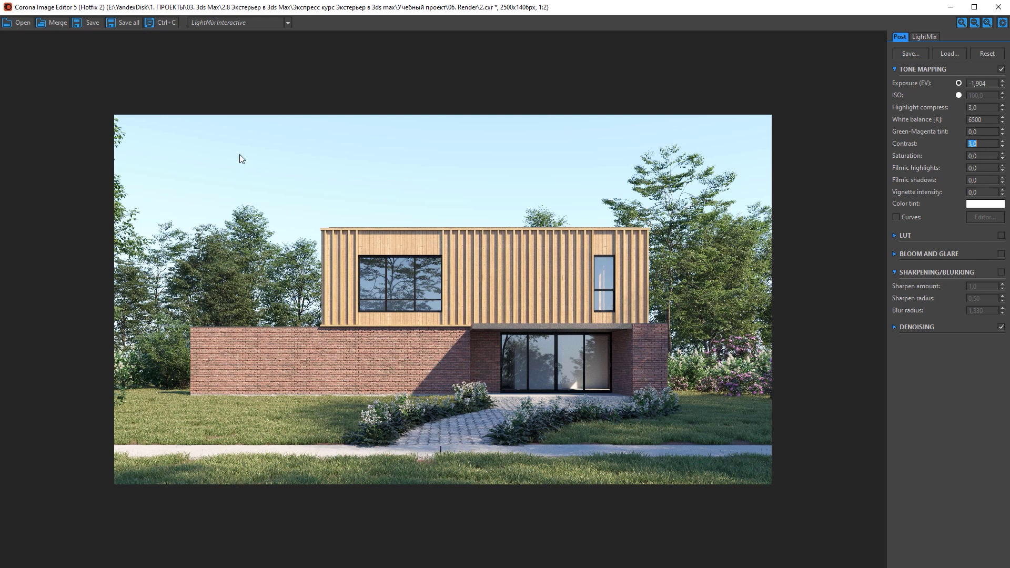
left_click(95, 27)
left_click(179, 258)
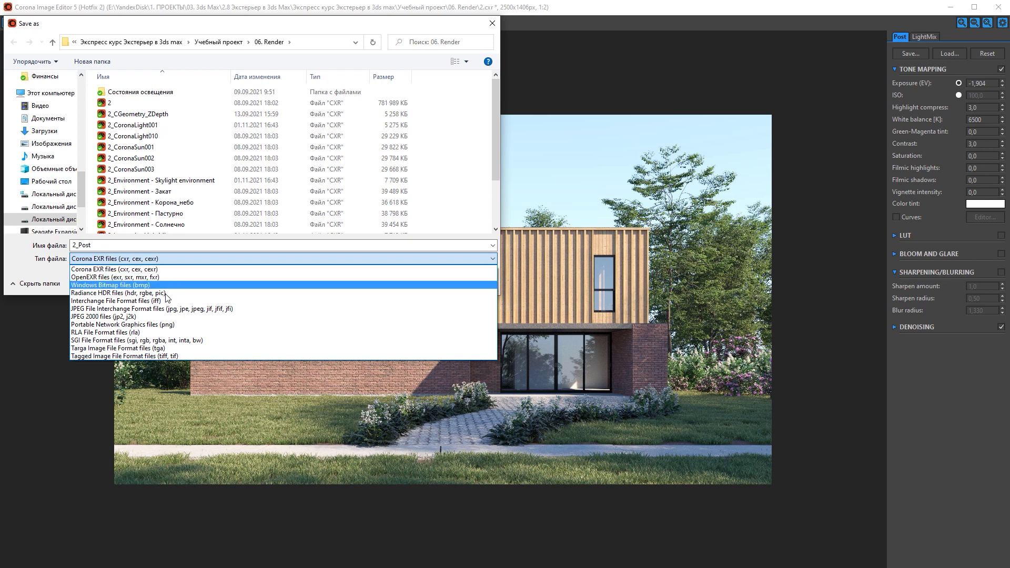
Step: Cancel the 2_Post save and return to the LightMix layer list
left_click(487, 24)
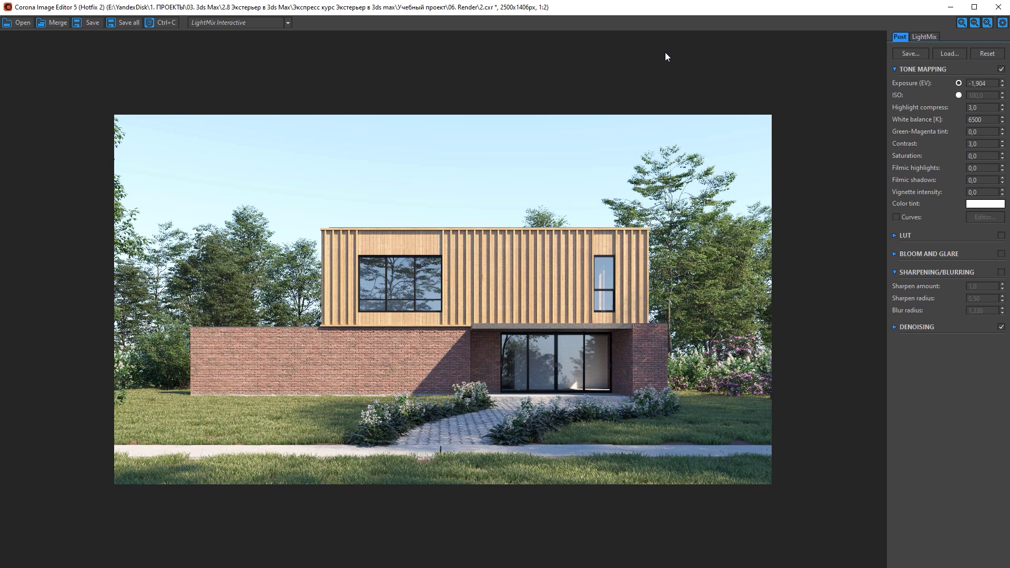
left_click(926, 39)
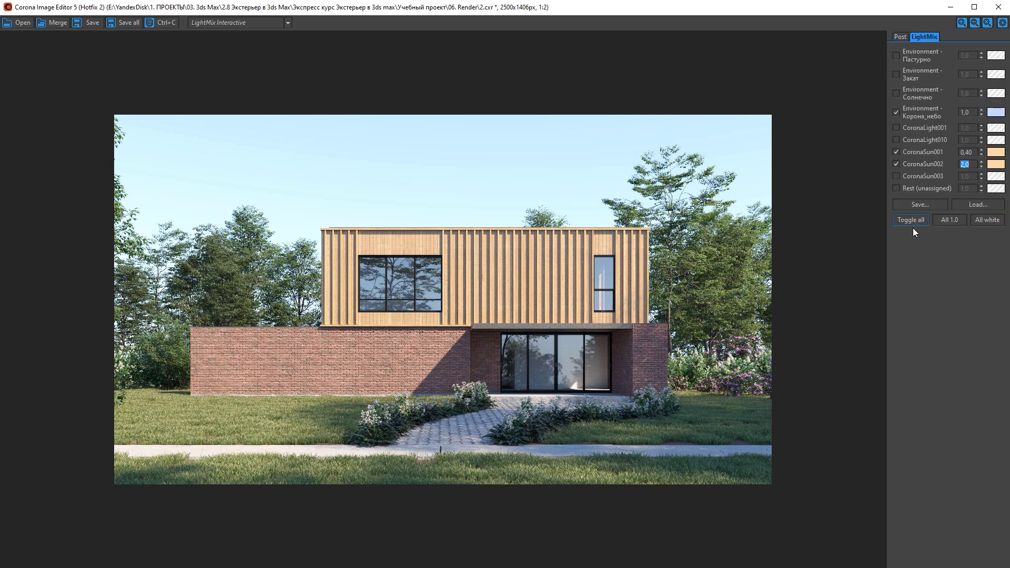
Step: Reset all LightMix layers to 1.0 and white, and switch off both sun lights
left_click(939, 220)
left_click(997, 221)
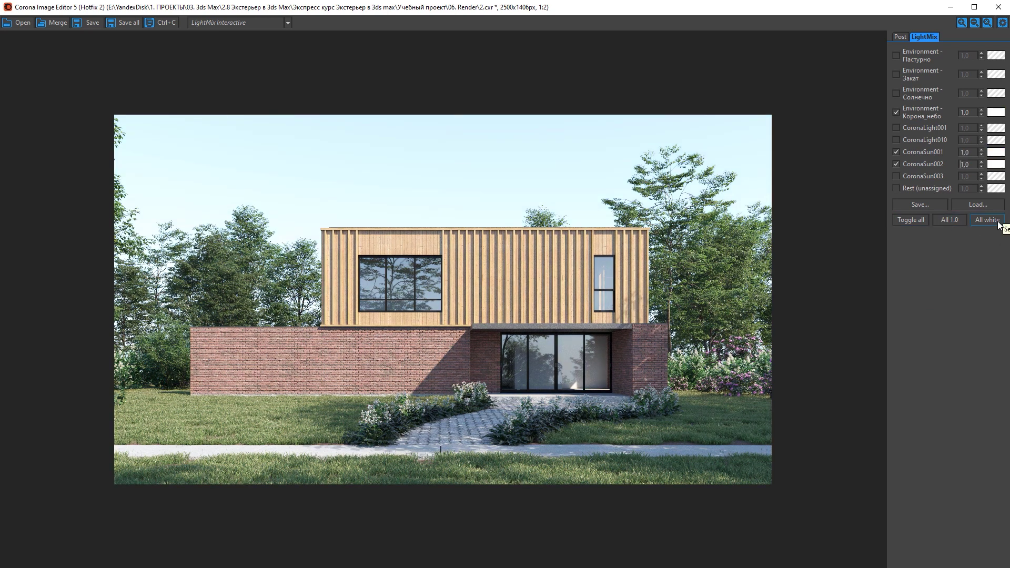
left_click(896, 152)
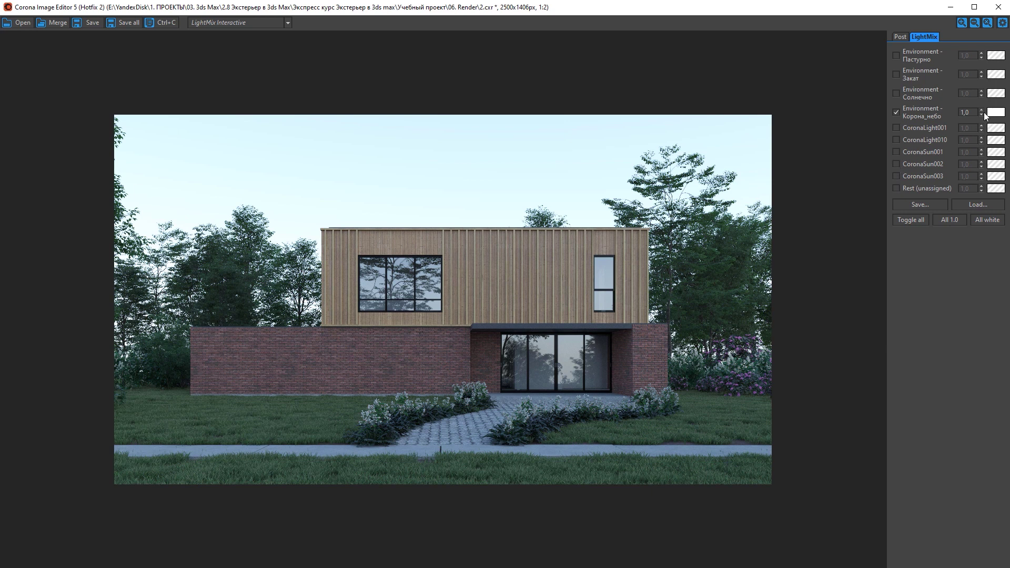
Step: Raise the Корона_небо sky to 1,804 with a pale blue 9258 K tint, then enable CoronaSun003
left_click_drag(981, 112, 968, 16)
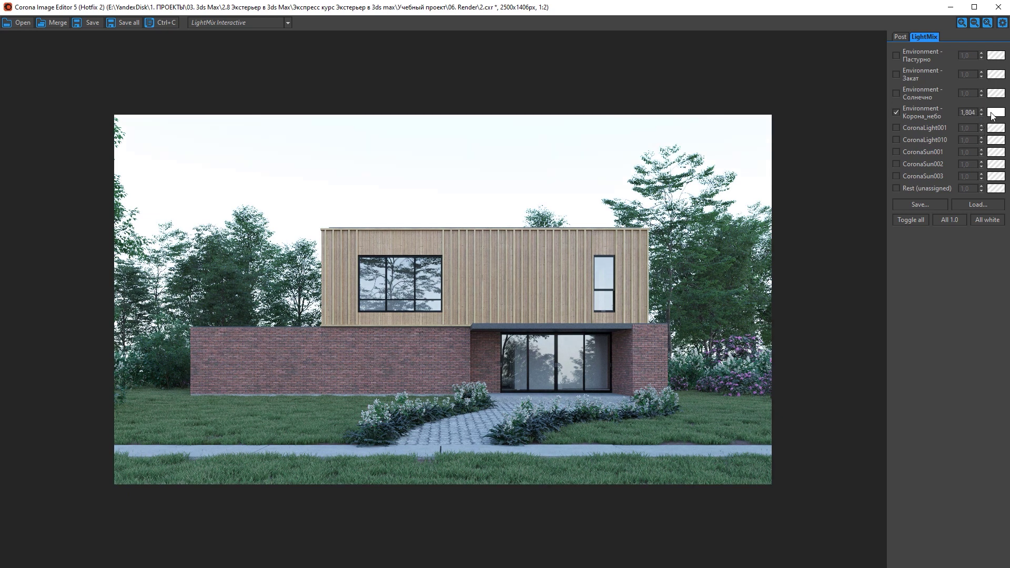
left_click(992, 114)
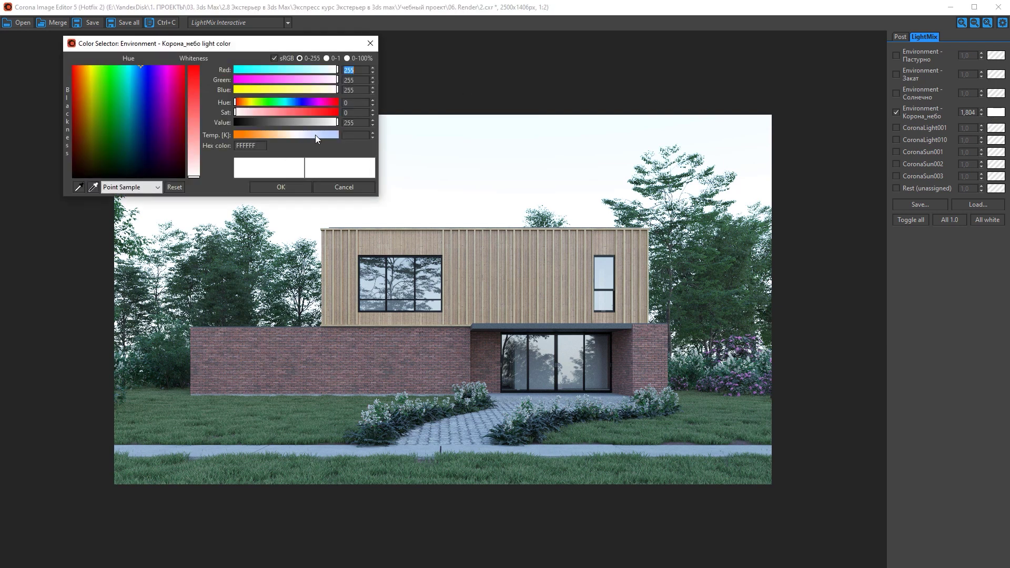
left_click(315, 136)
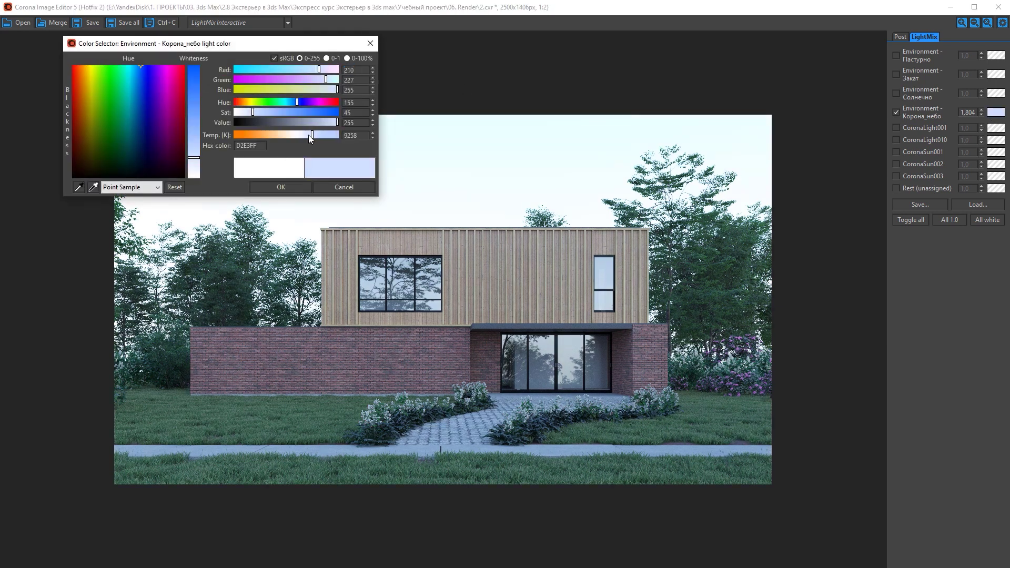
left_click(294, 186)
scroll(408, 249, "up", 1)
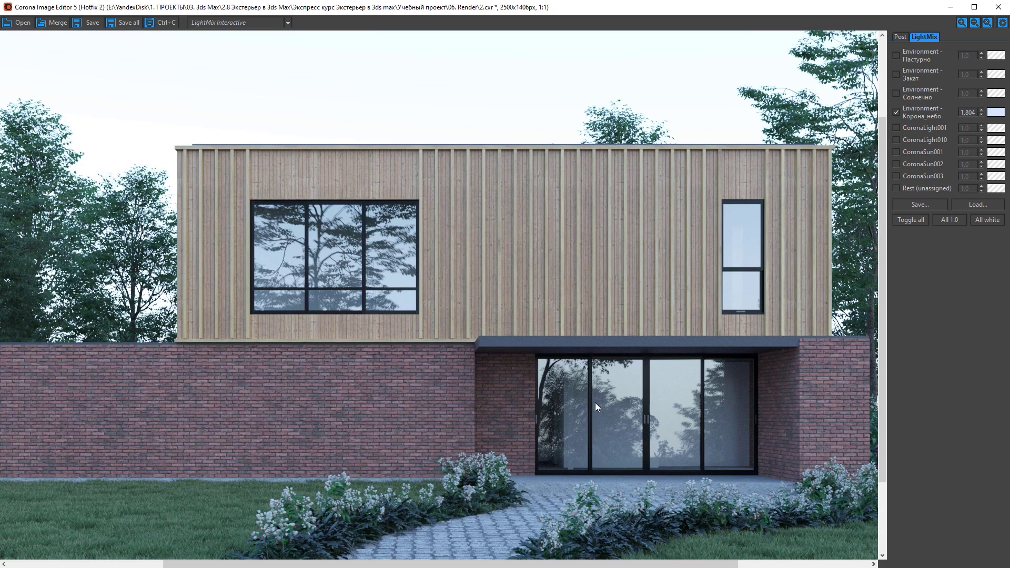
scroll(443, 386, "down", 1)
scroll(436, 391, "up", 1)
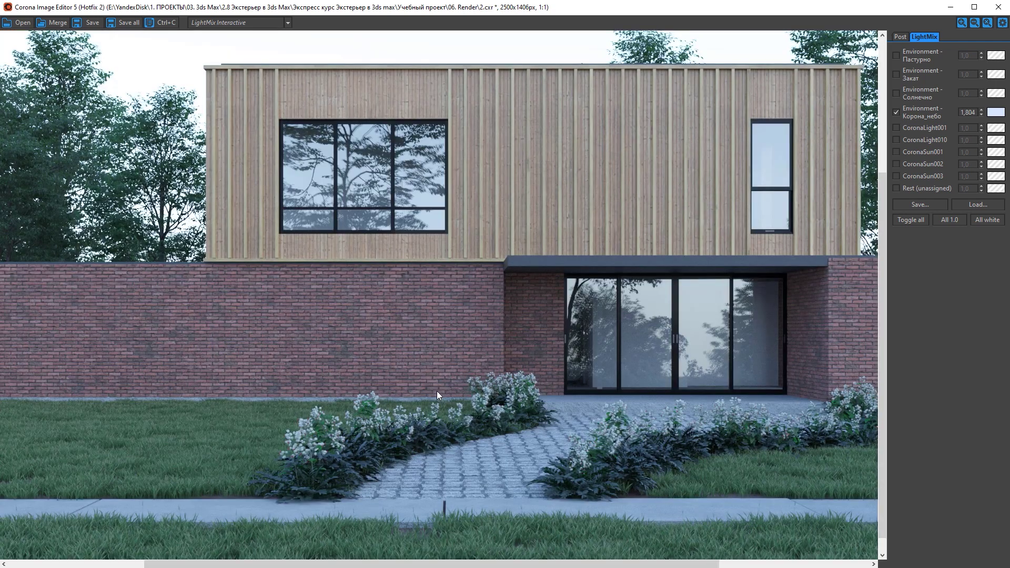
scroll(437, 394, "down", 1)
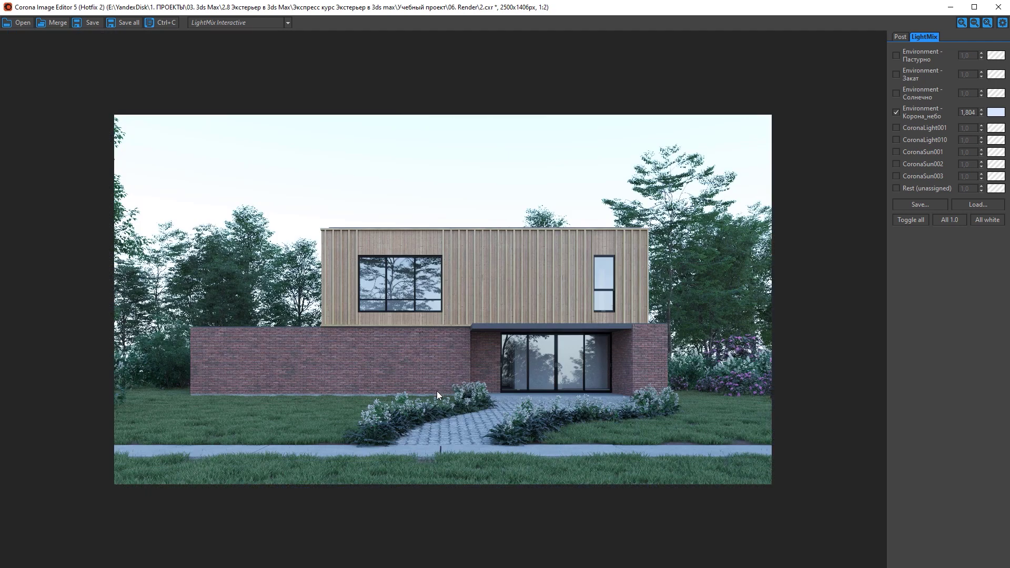
left_click(896, 175)
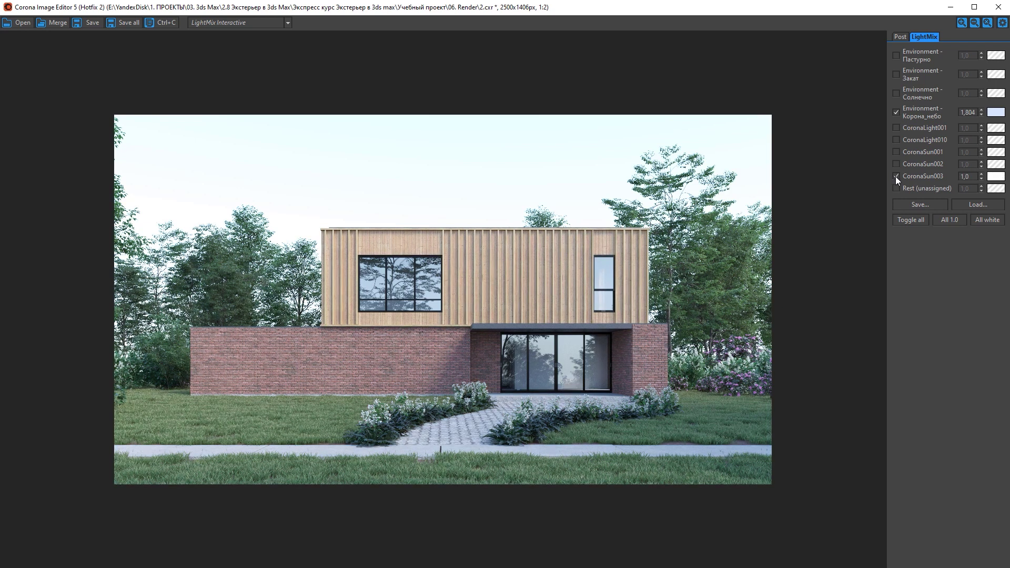
Step: Tint the CoronaSun003 sunlight light blue 80ABFF
left_click(995, 178)
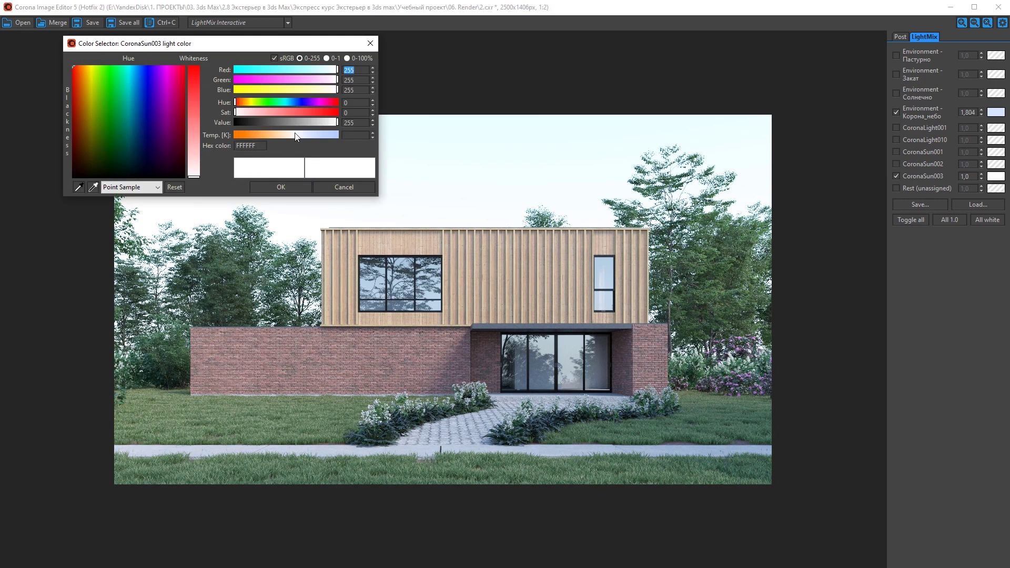
left_click(325, 136)
left_click(191, 121)
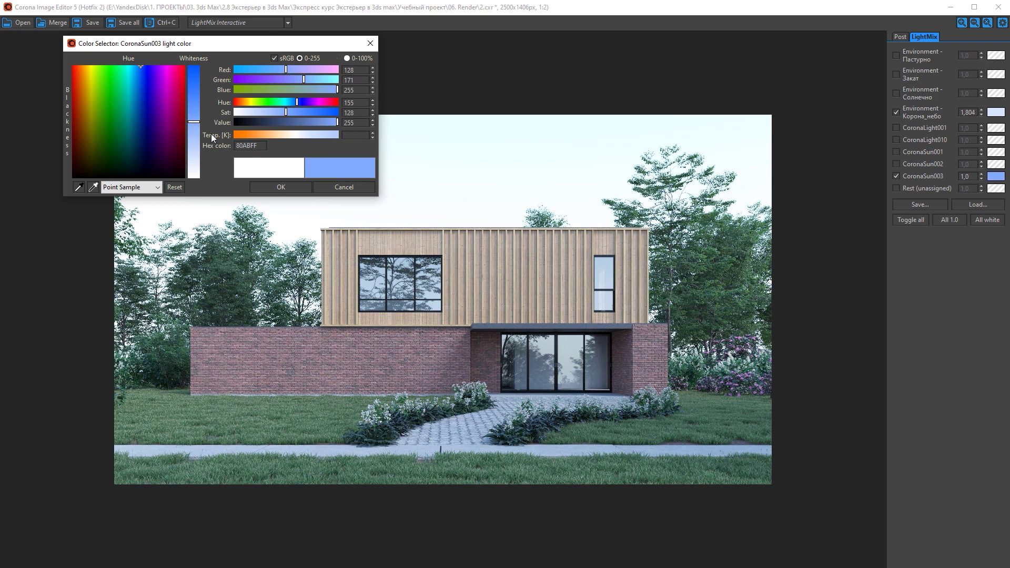
left_click(281, 187)
Step: Lower the Корона_небо sky to 1,120 and raise CoronaSun003 to 2,284
mouse_move(982, 112)
left_mouse_down()
mouse_move(982, 175)
mouse_move(968, 109)
left_mouse_up()
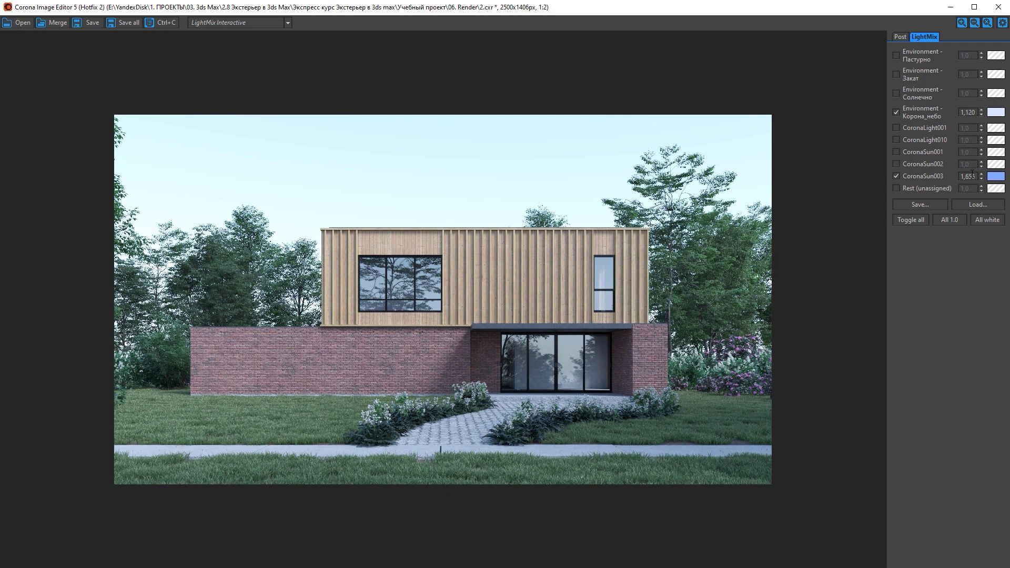
left_click_drag(978, 143, 977, 132)
scroll(430, 340, "up", 1)
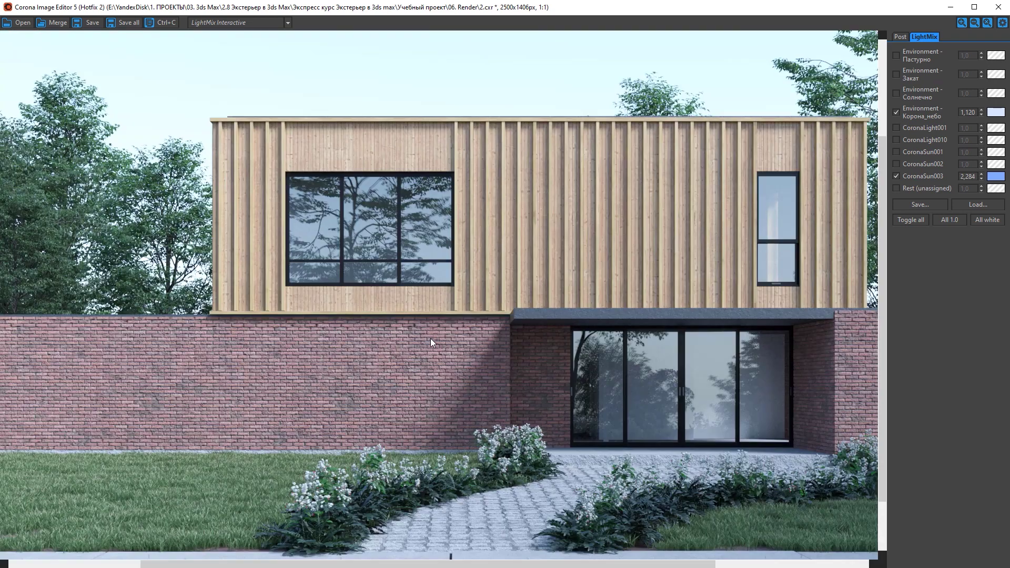
scroll(438, 322, "down", 1)
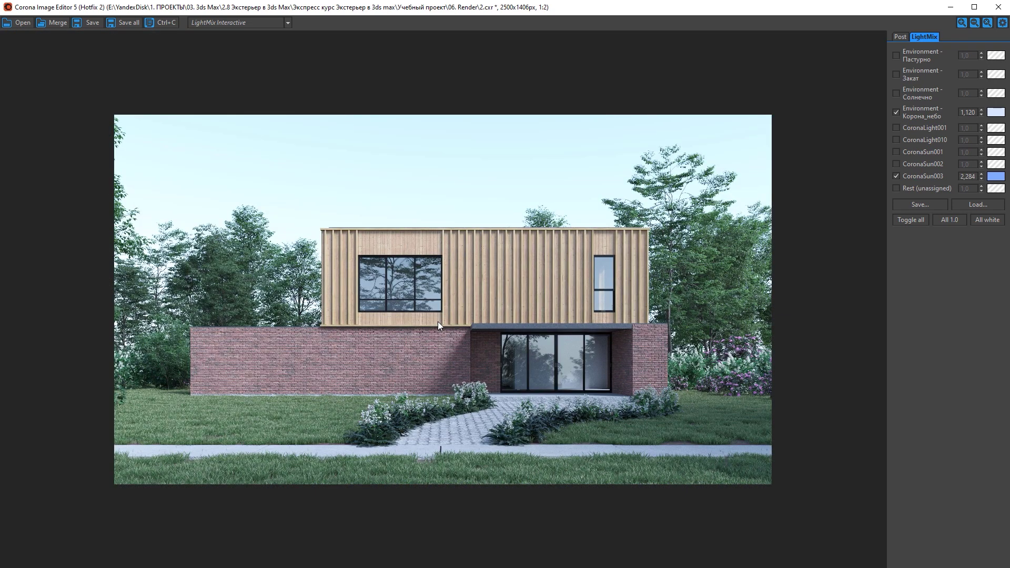
scroll(409, 317, "up", 1)
scroll(436, 293, "down", 1)
Step: Change the Корона_небо sky colour to a dark, desaturated navy
left_click(993, 113)
left_click(329, 112)
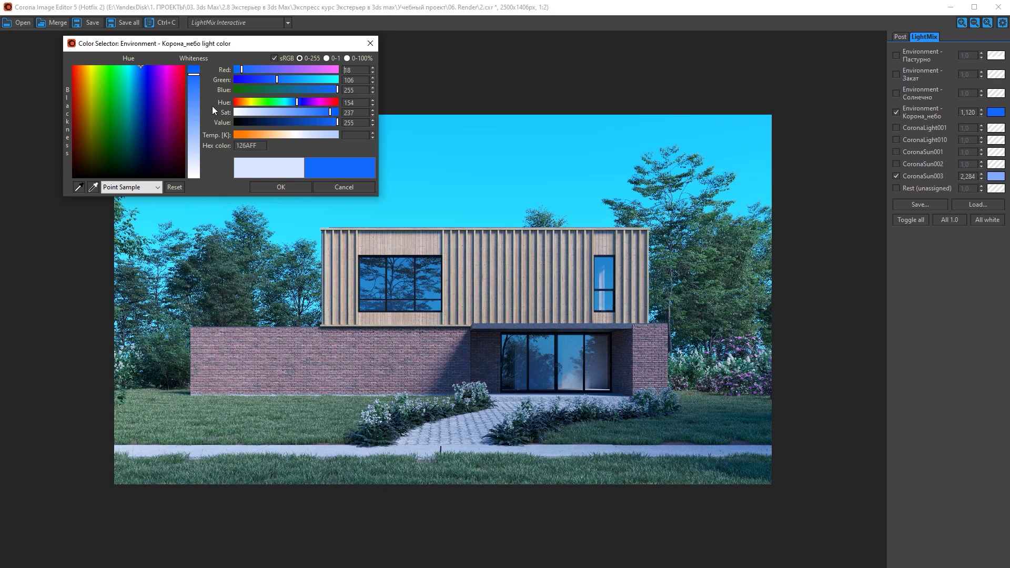
left_click(262, 122)
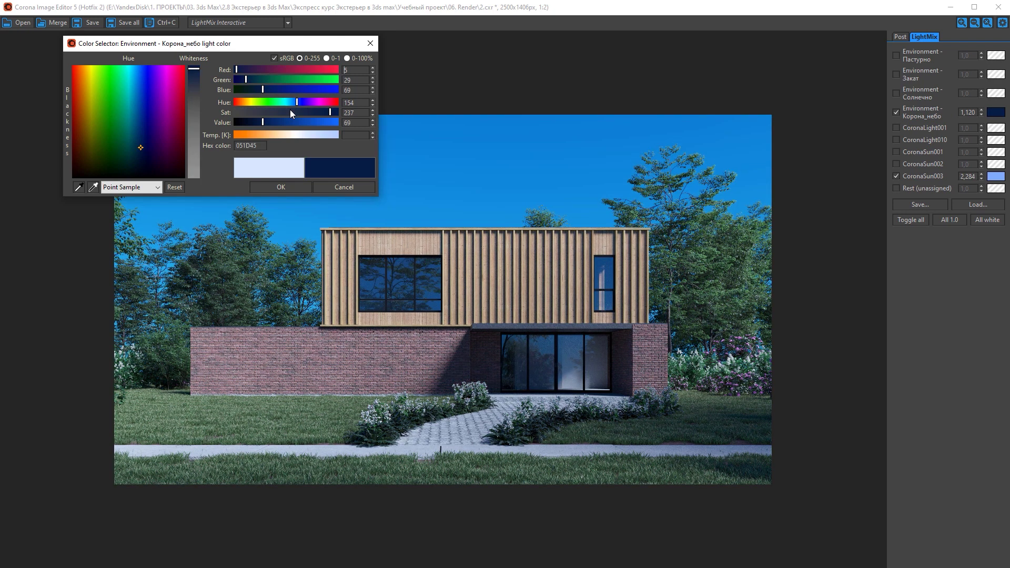
left_click_drag(291, 114, 302, 115)
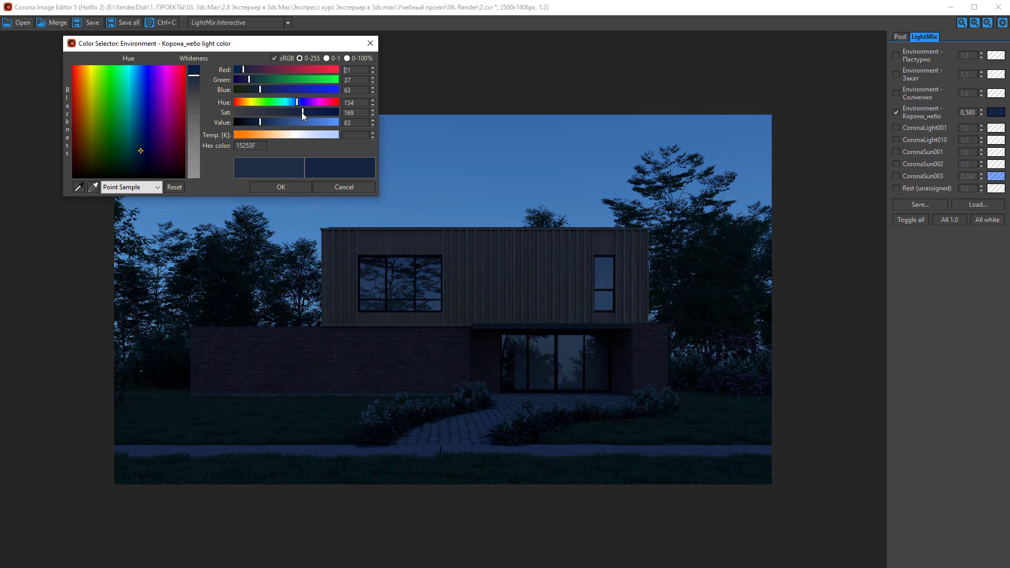
key("Return")
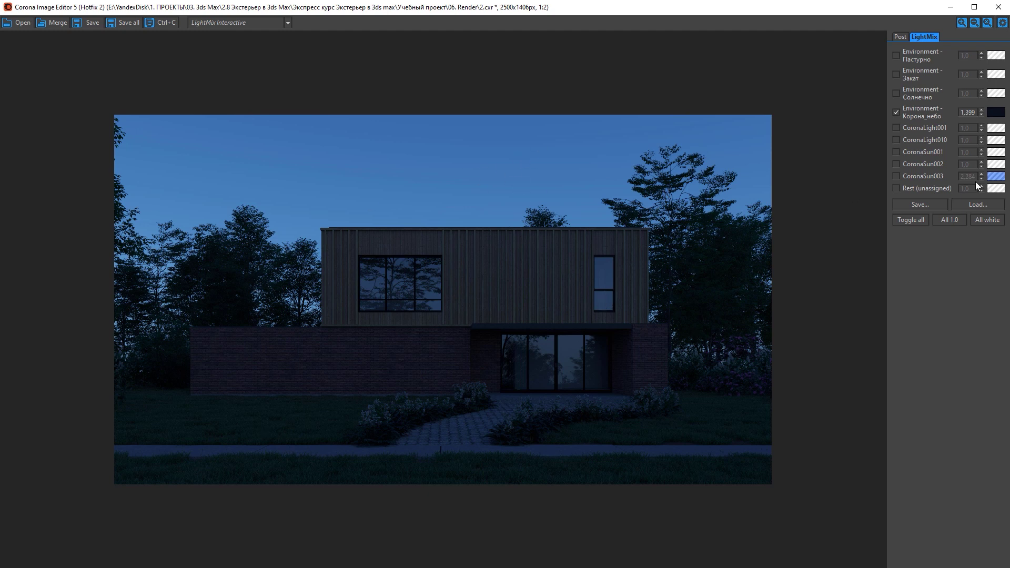
Step: Re-enable CoronaSun003 with a dark navy colour and dim it to 1,021
left_click(896, 177)
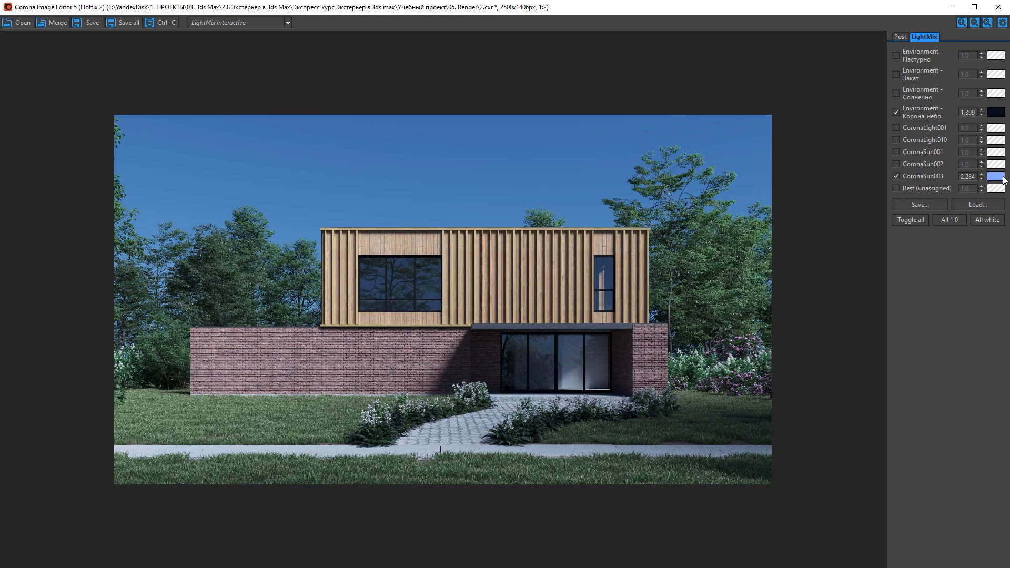
left_click(996, 177)
left_click(194, 73)
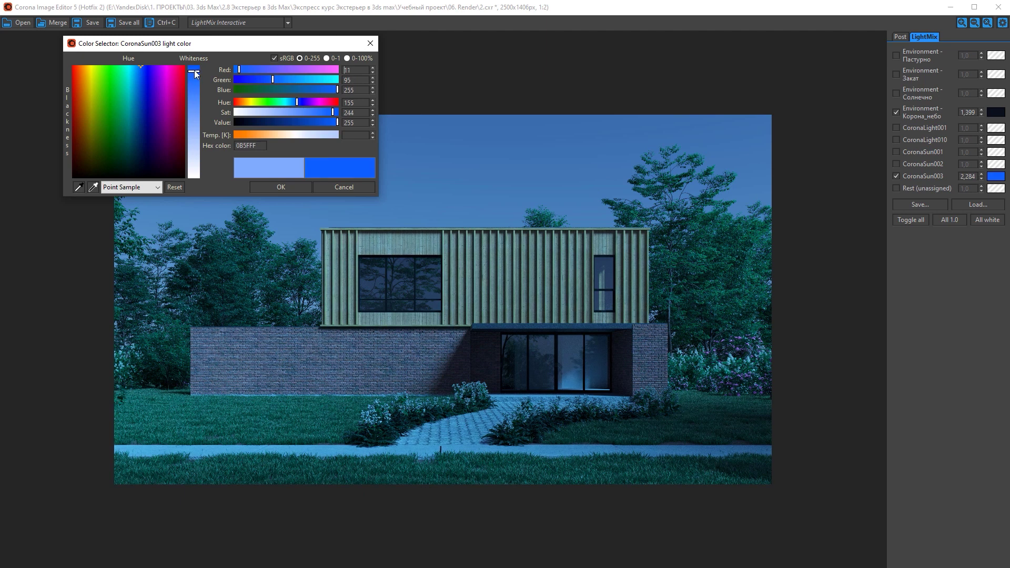
left_click(139, 128)
key("Return")
left_click_drag(982, 179, 980, 283)
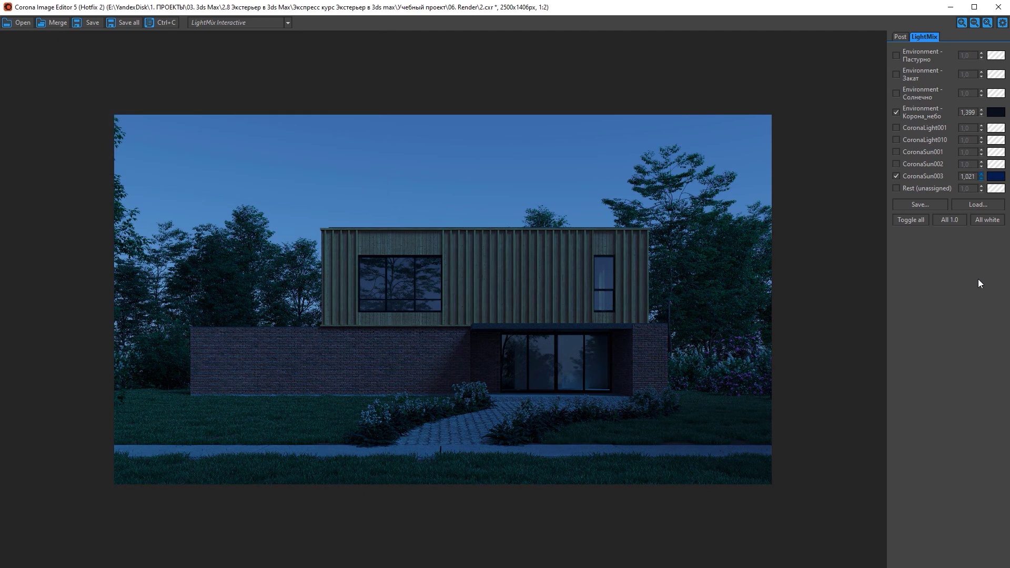
Step: Turn on CoronaLight001 and CoronaLight010 at 5,0, then reset all layers to 1,0 and white
left_click(896, 128)
left_click(896, 140)
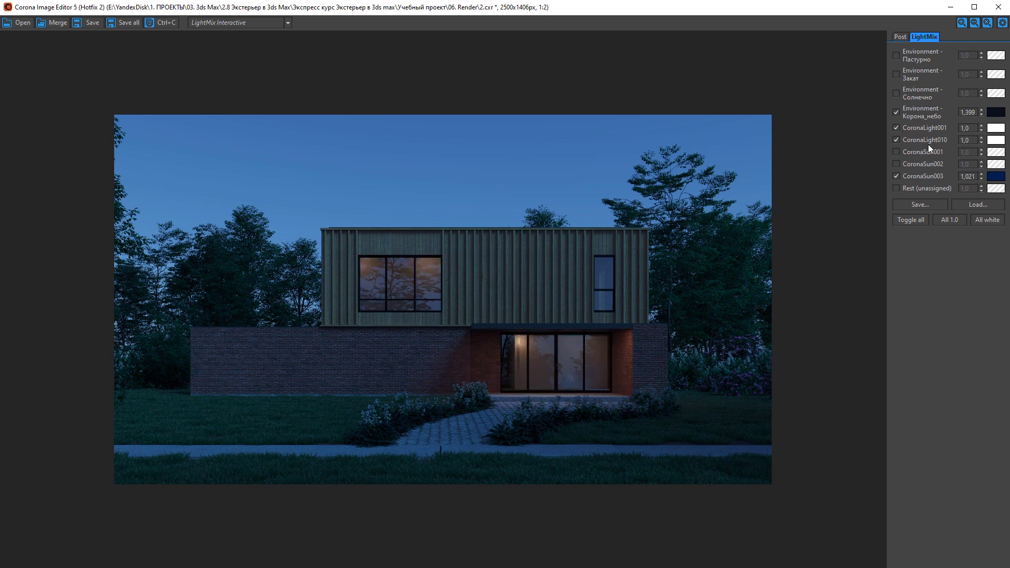
double_click(965, 141)
type("5")
key("Return")
double_click(973, 130)
type("5")
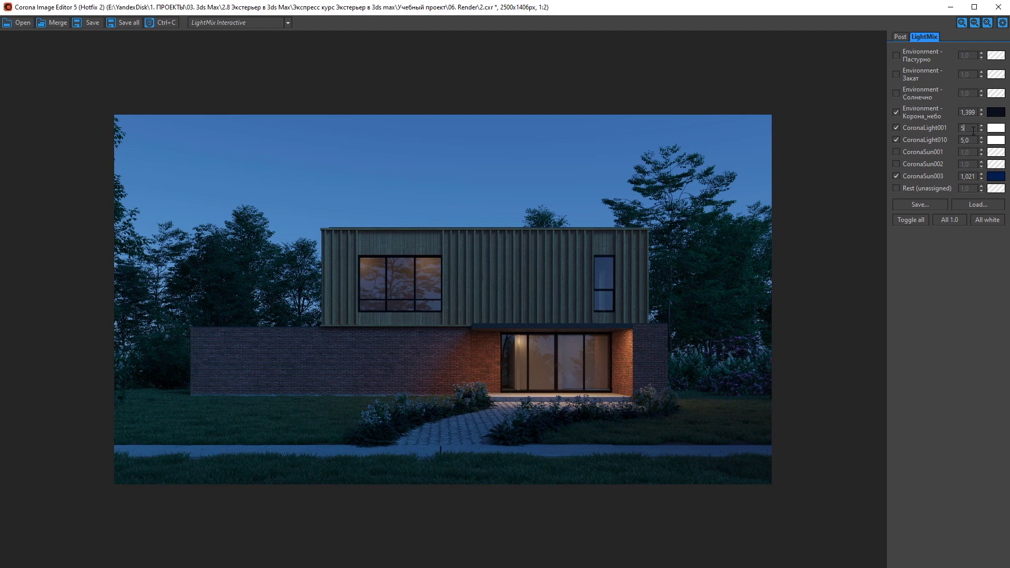
key("Return")
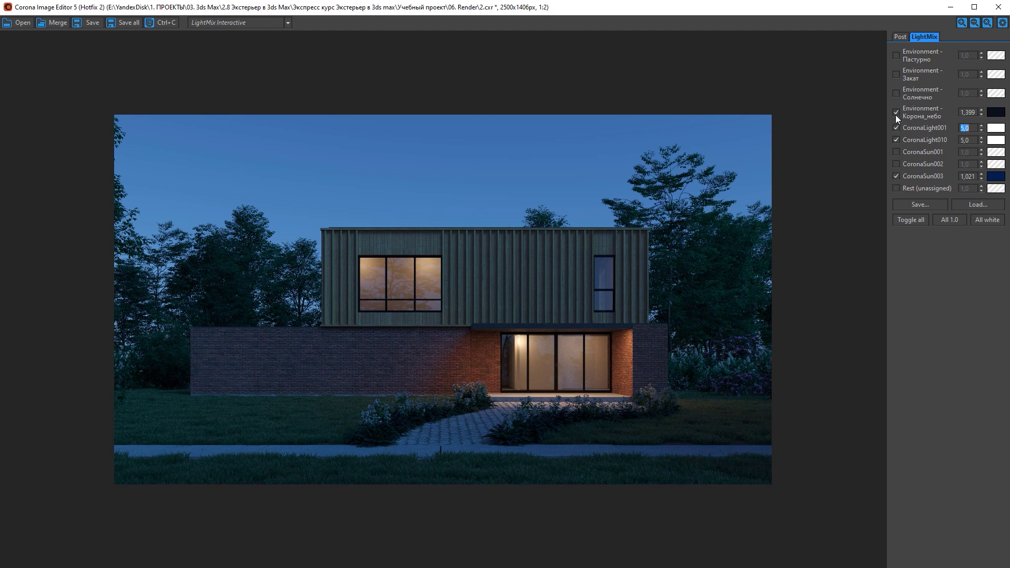
left_click(950, 221)
left_click(982, 221)
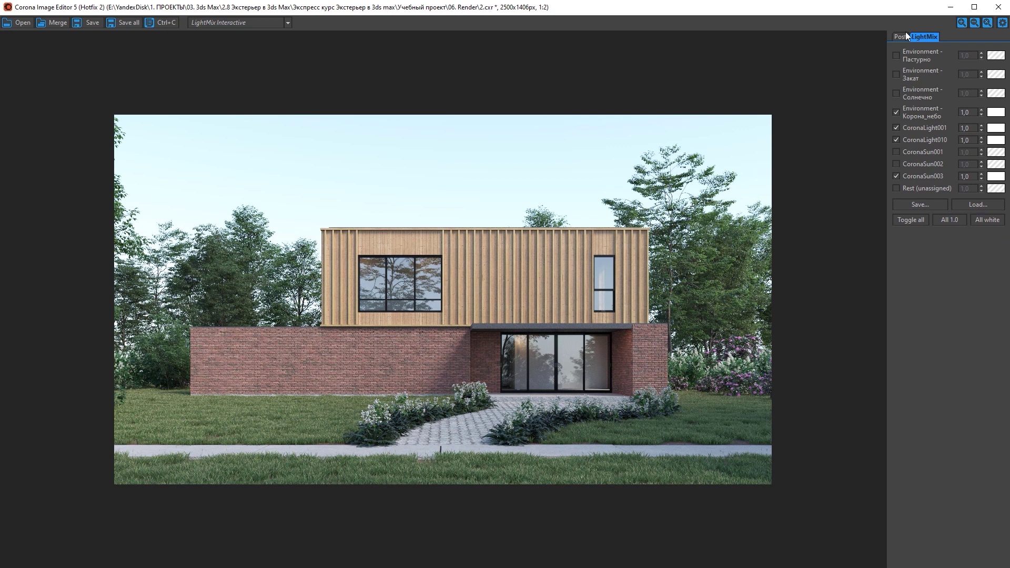
Step: Leave only the Закат environment on at 0,428, with Post contrast at 1,0
left_click(911, 220)
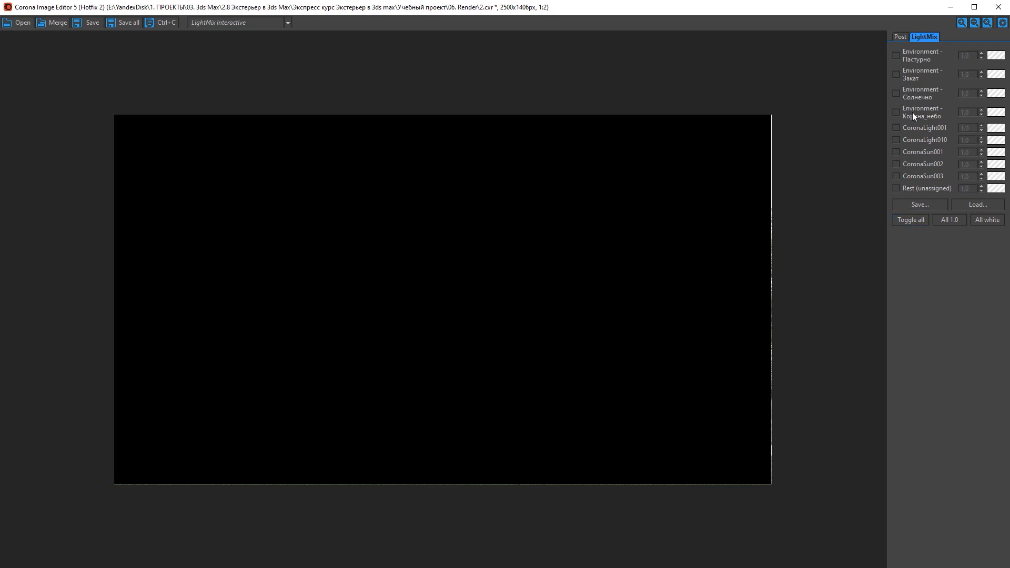
left_click(896, 74)
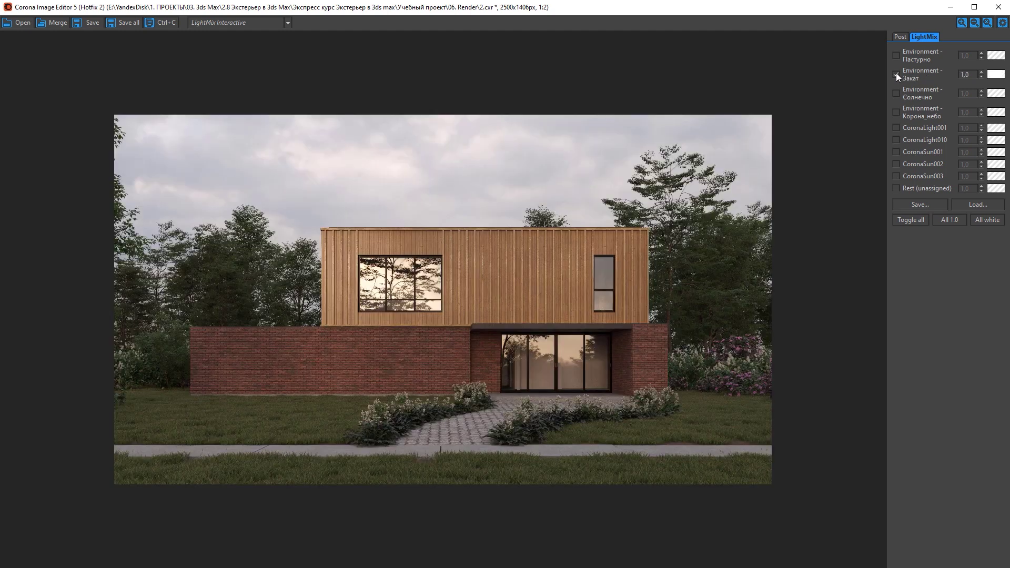
left_click(900, 37)
key("Return")
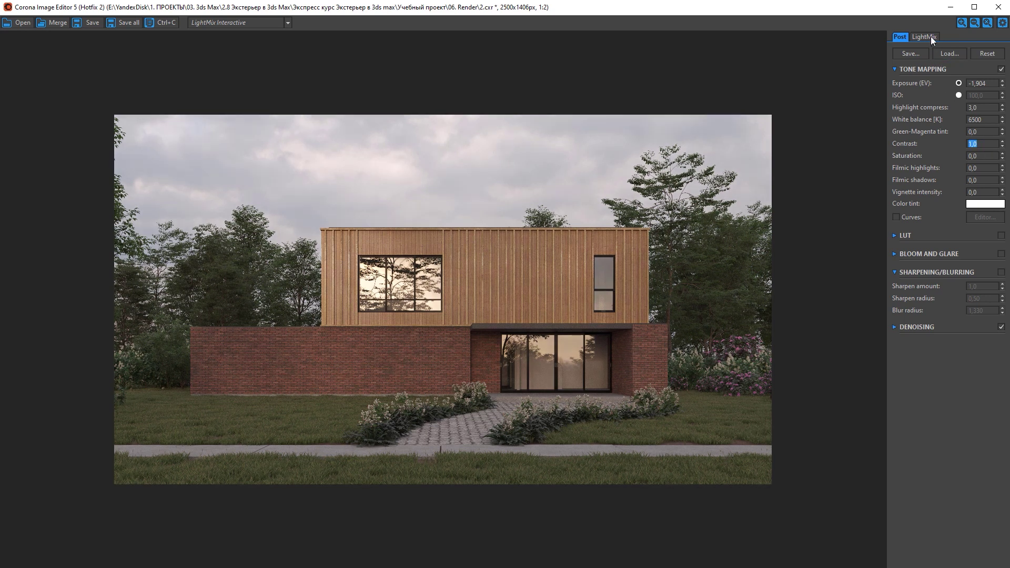
left_click(931, 39)
left_click_drag(982, 74, 987, 152)
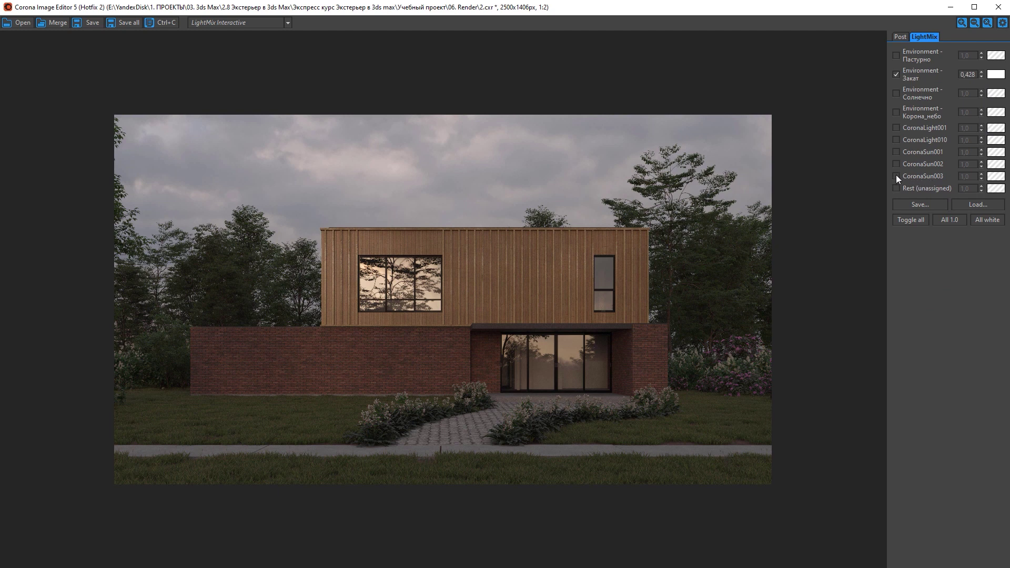
Step: Add the CoronaSun003 sunlight to the sunset, dimmed to 0,416
left_click(896, 176)
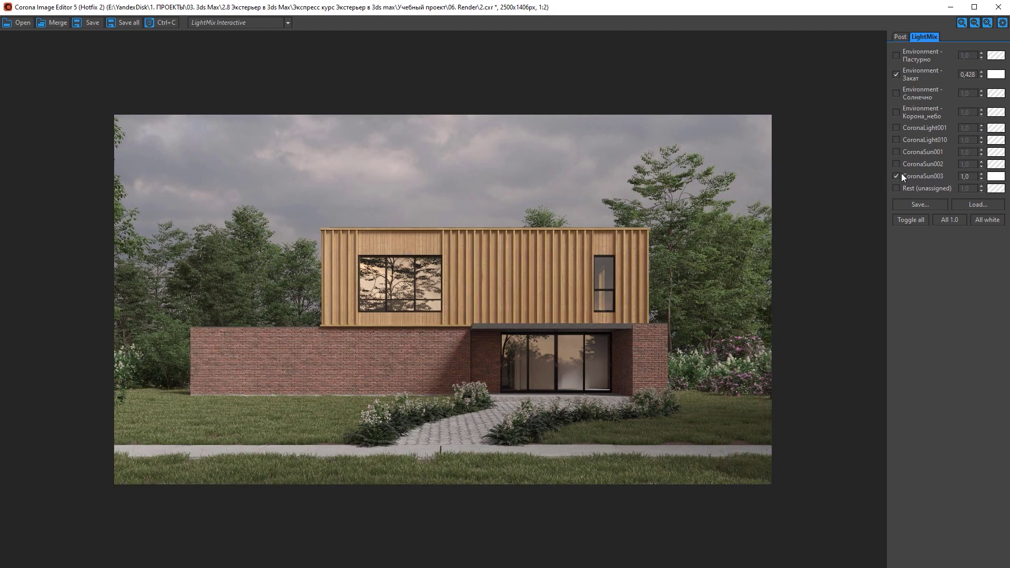
left_click(895, 176)
left_click_drag(985, 207, 983, 241)
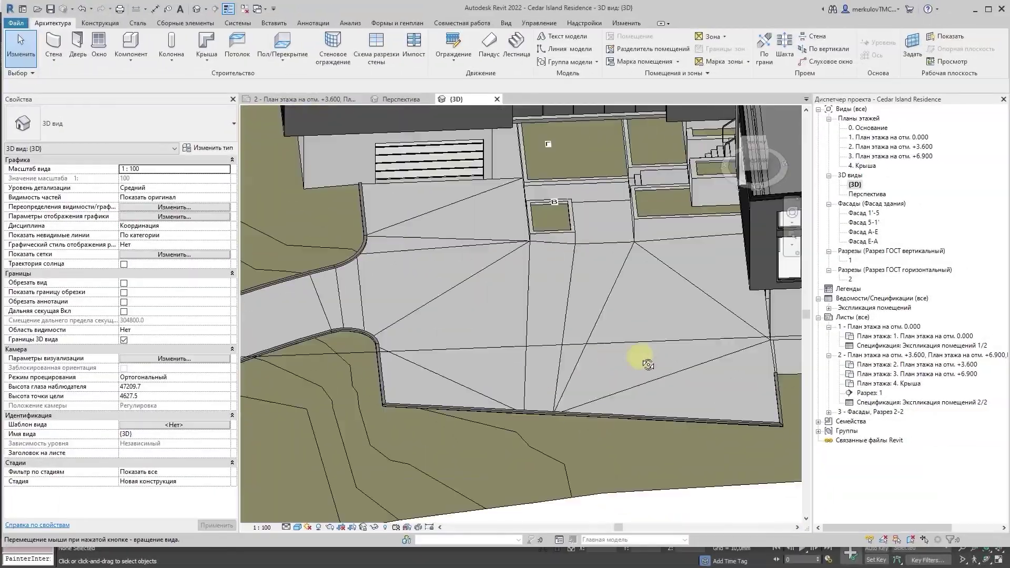
mouse_move(648, 365)
middle_mouse_down("shift")
mouse_move(478, 397)
mouse_move(605, 343)
mouse_move(553, 344)
middle_mouse_up("shift")
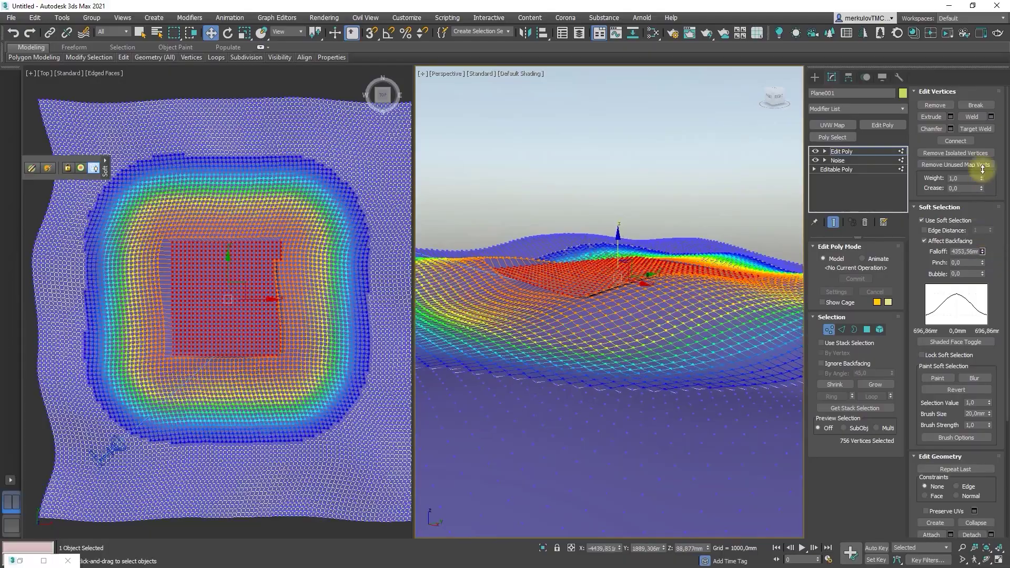
Step: Drag the soft-selected terrain vertices up along Z to form a smooth hill
left_click_drag(619, 232, 627, 218)
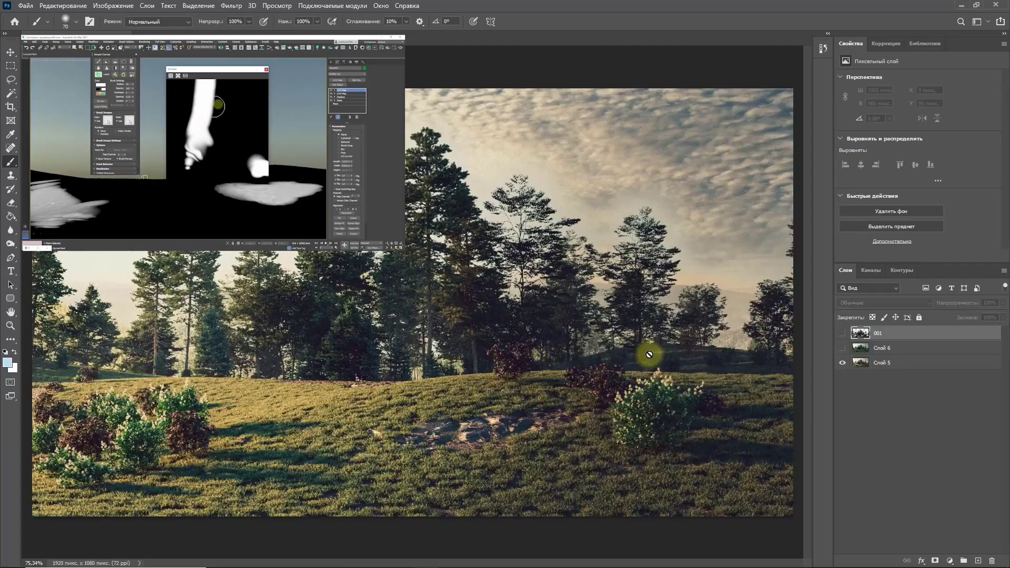